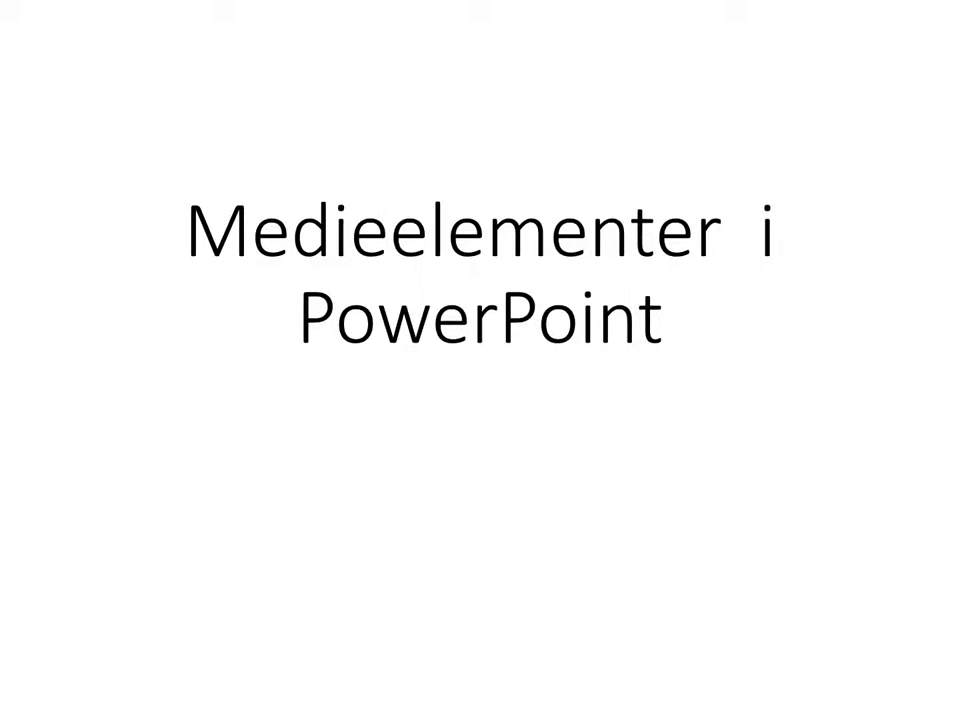
Advance the slideshow from the title slide to the 'Innhold' contents slide
key("Right")
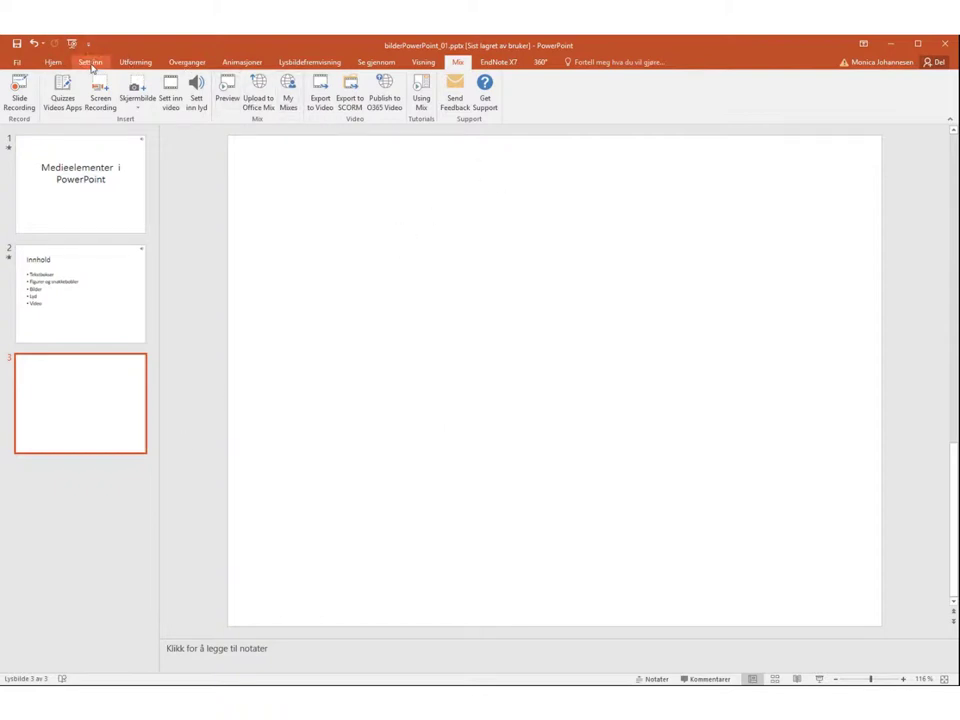
Draw a text box near the top centre, type the 'Ølsadkjdkj…' filler text, and nudge it lower
left_click(53, 62)
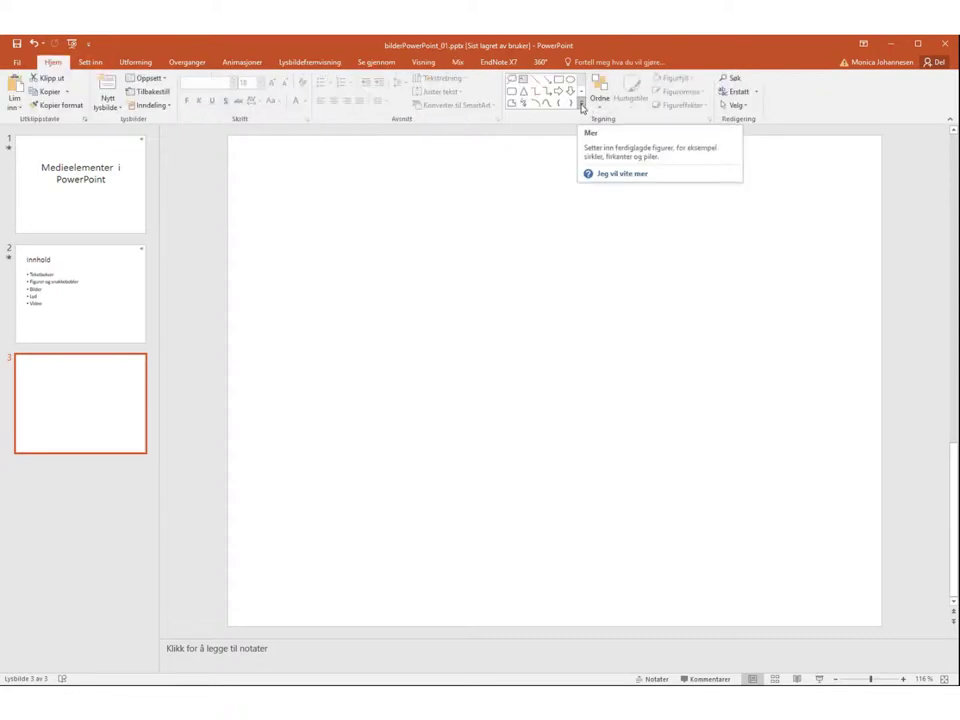
left_click(581, 107)
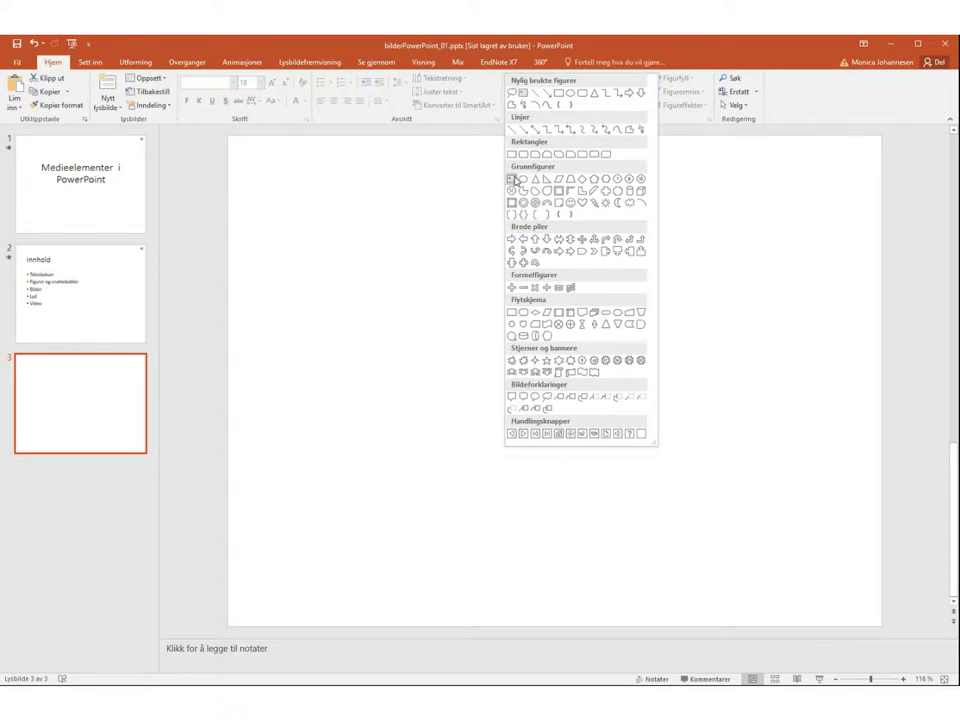
left_click(510, 181)
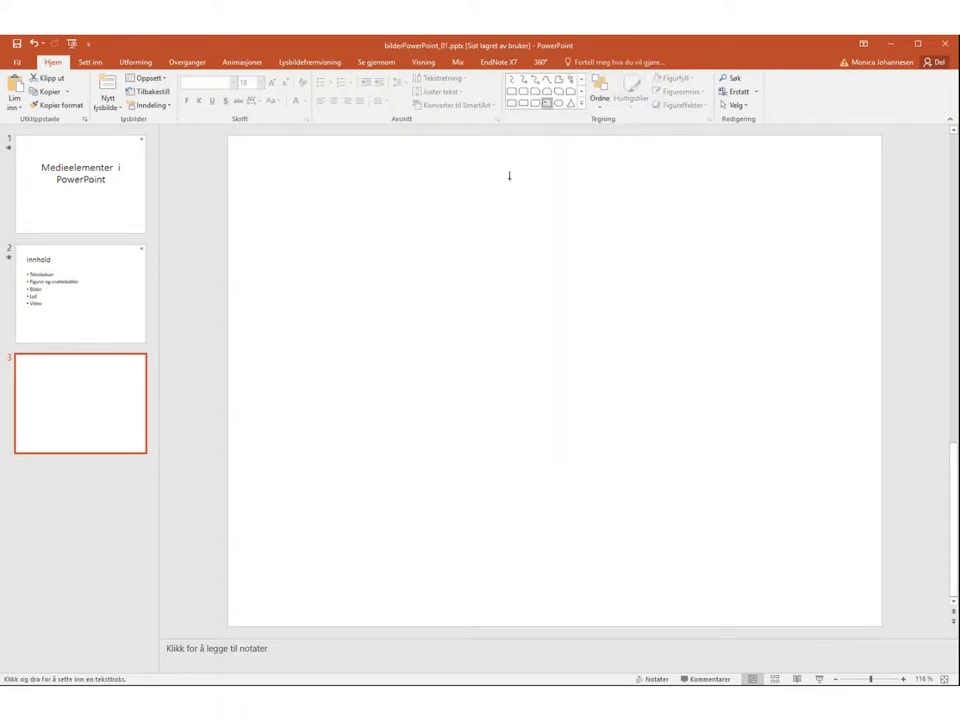
left_click_drag(408, 205, 629, 312)
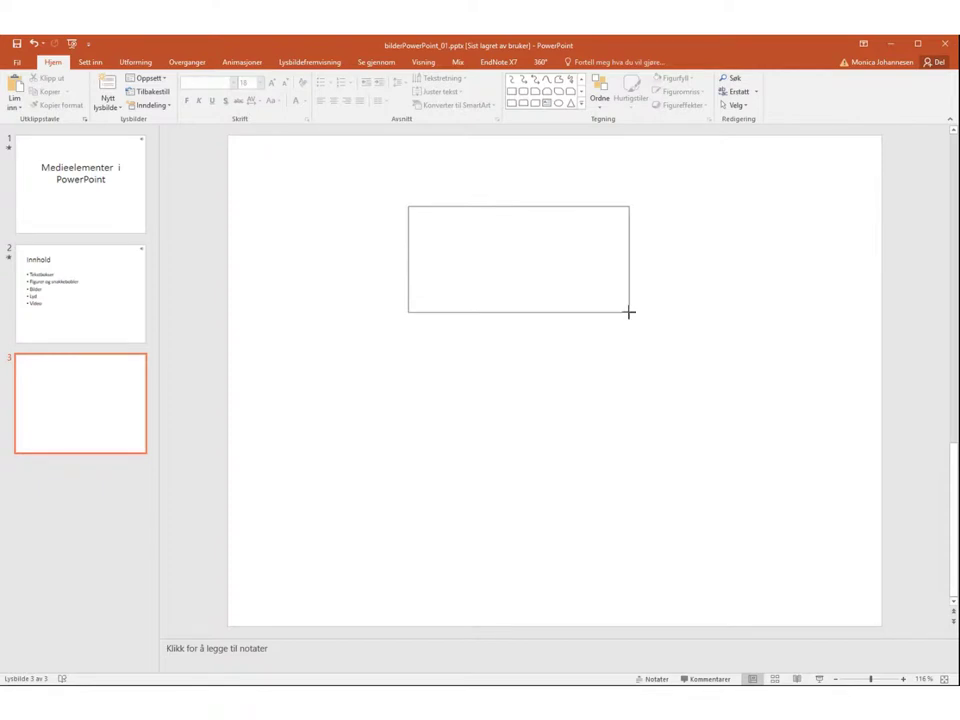
left_click_drag(629, 312, 629, 312)
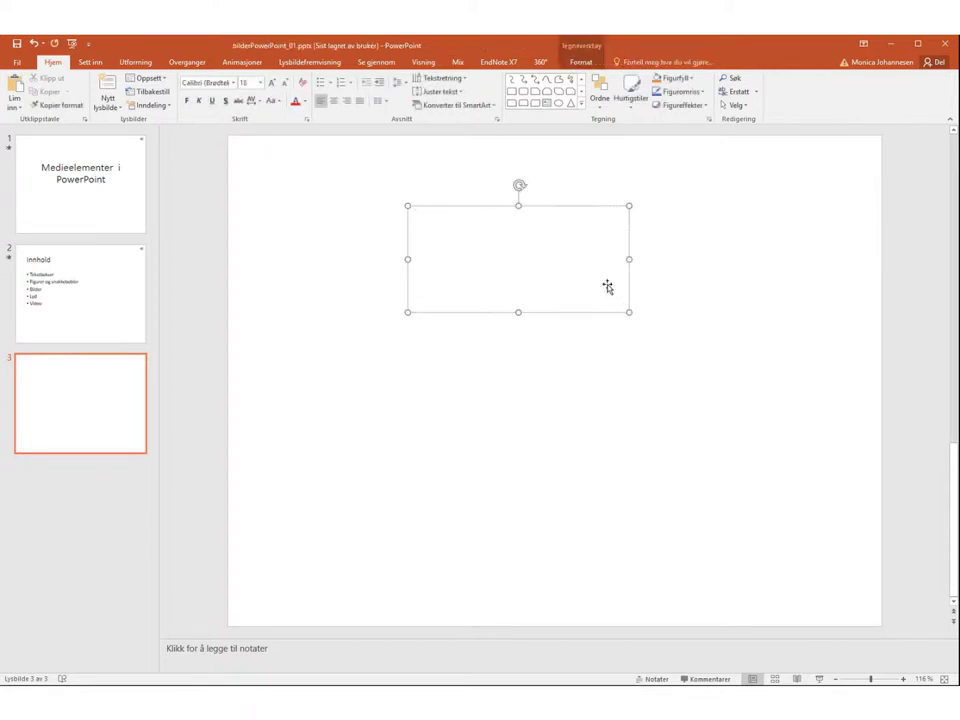
type("Ølsadkjdkj")
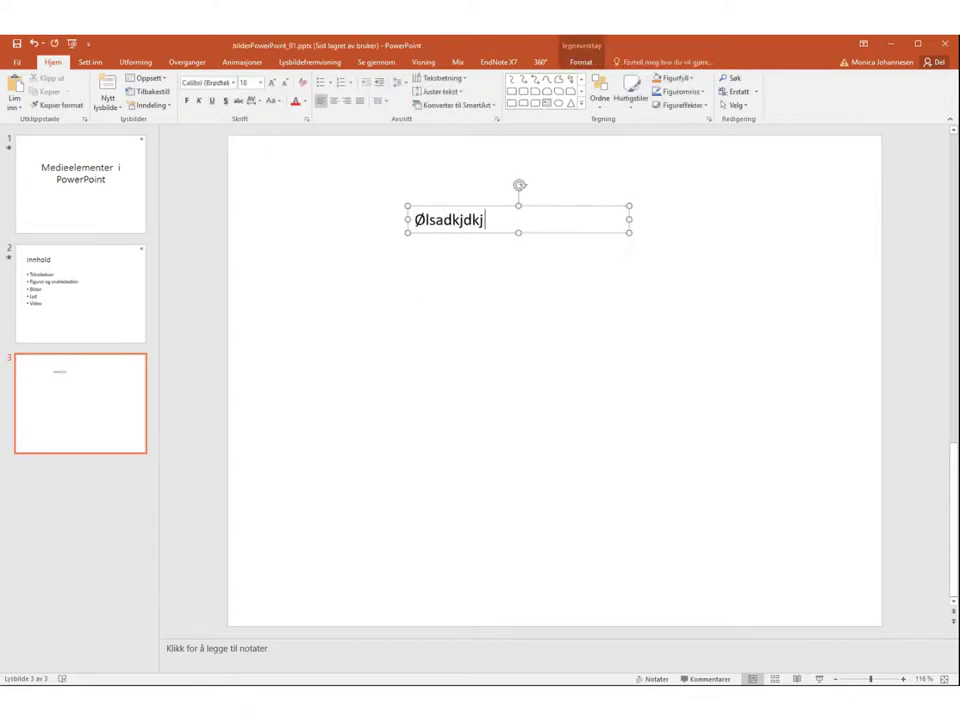
type(" øakdljf ølskdj følkjd ølkjdølj døj dlkj ødk ødj økd jø")
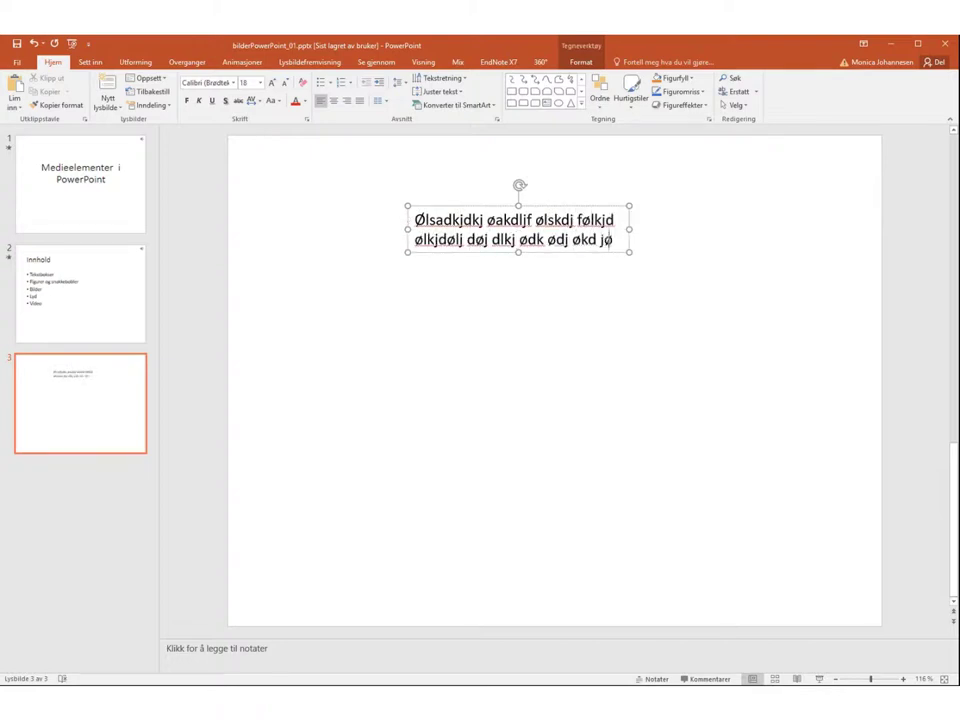
type("kd øksd ø jdøl")
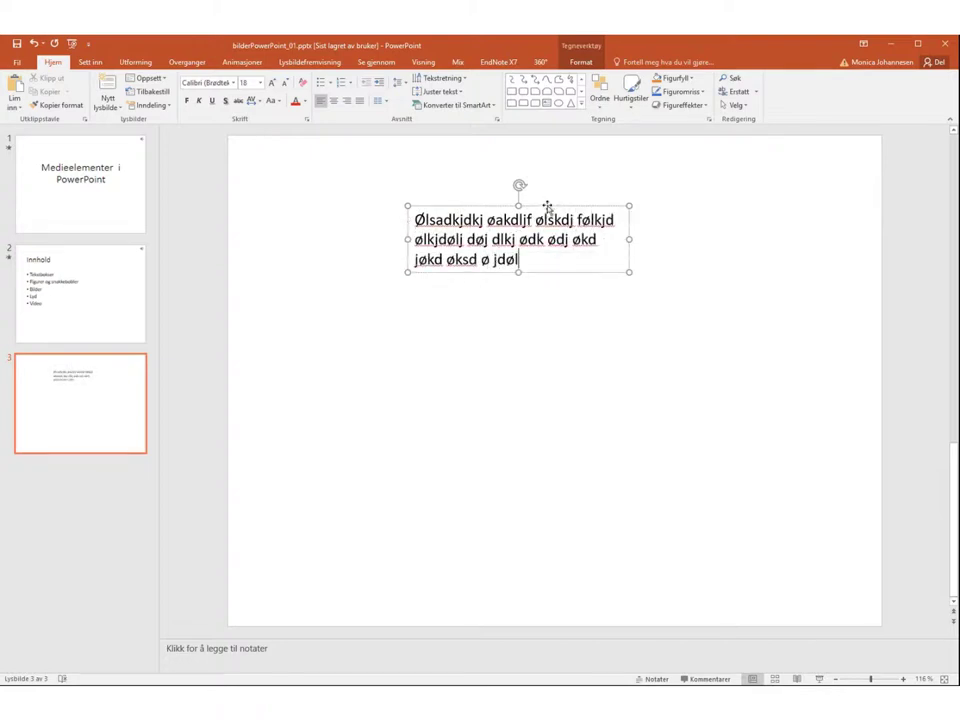
left_click_drag(547, 207, 540, 218)
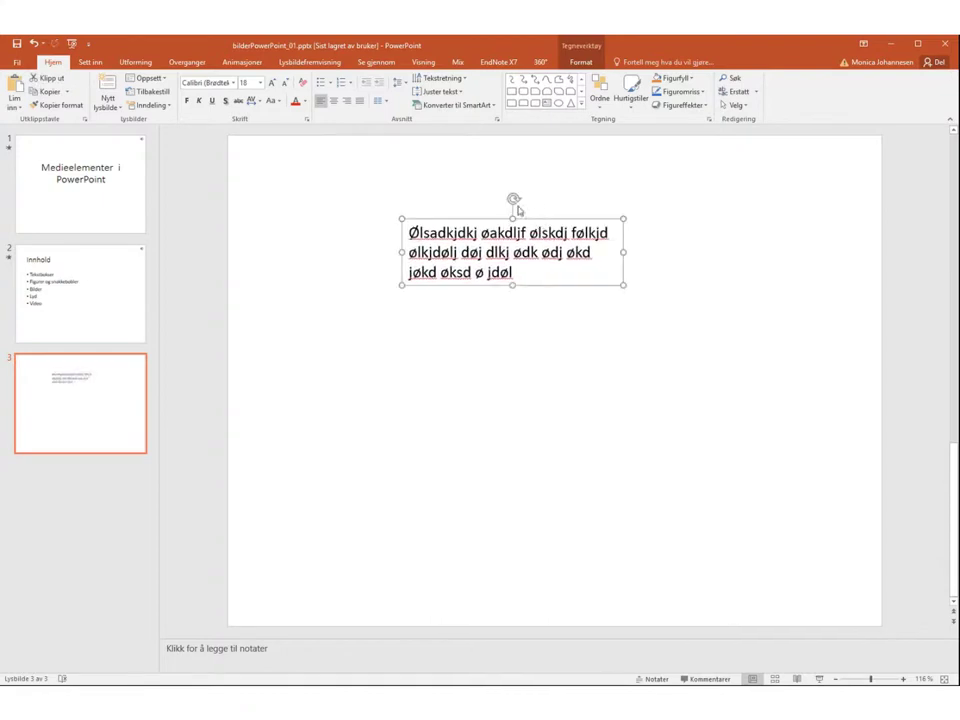
mouse_move(514, 199)
left_mouse_down()
mouse_move(487, 194)
mouse_move(512, 199)
left_mouse_up()
Format the text box with a light blue solid fill and a solid outline line
right_click(555, 220)
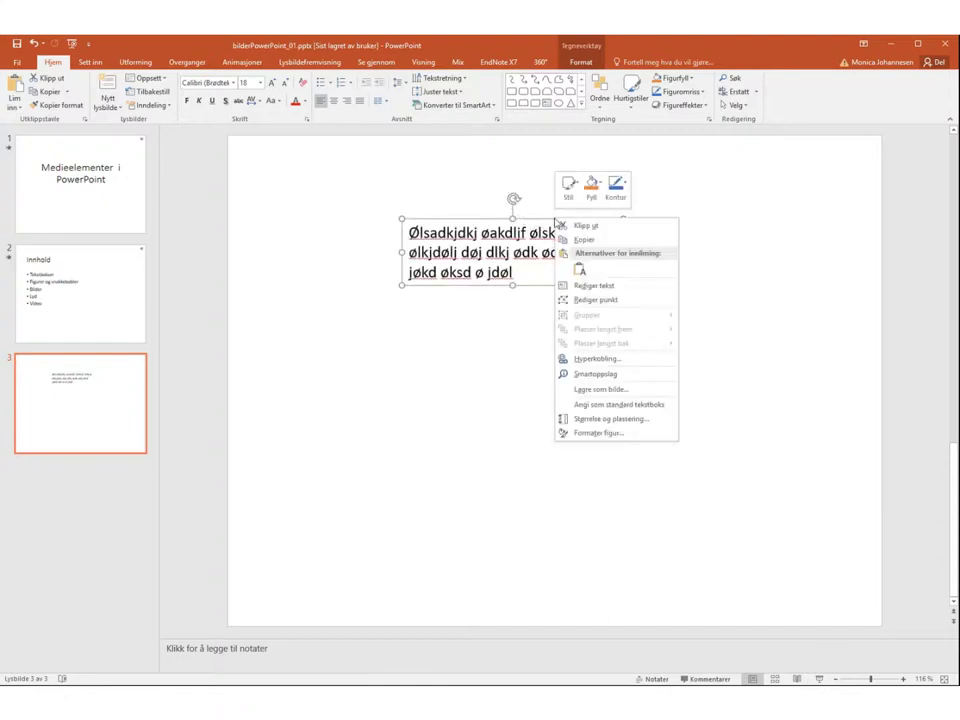
left_click(613, 434)
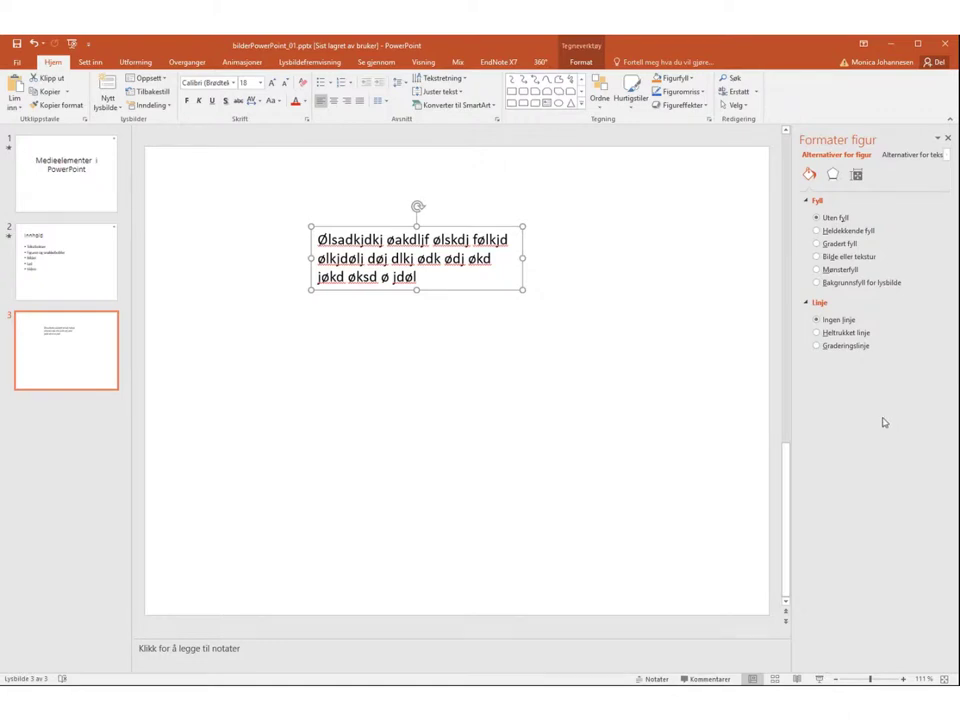
left_click(817, 232)
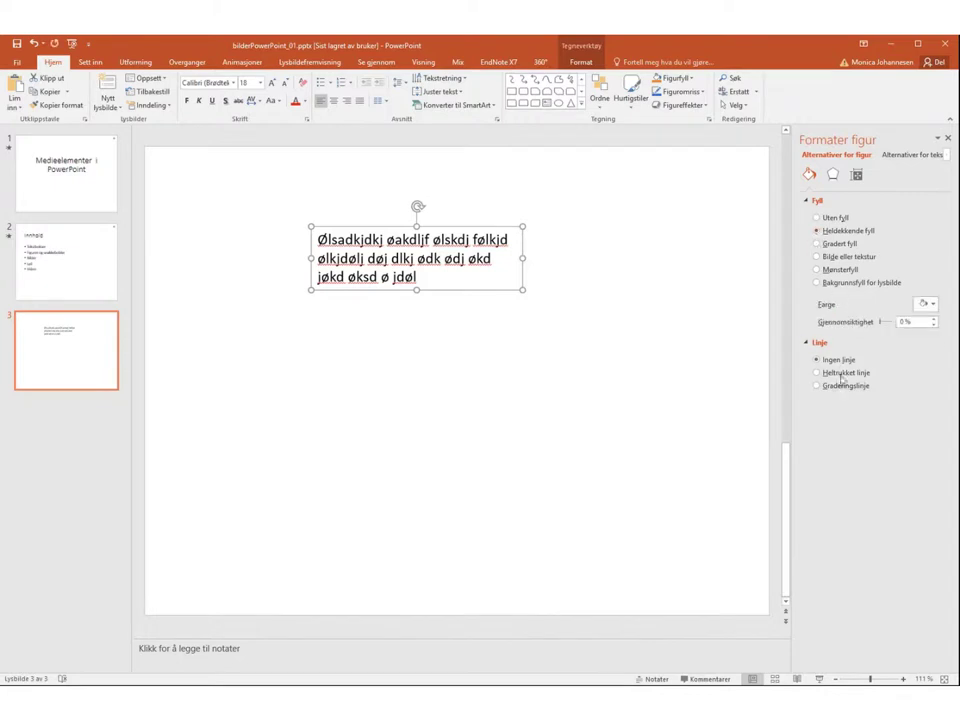
left_click(934, 305)
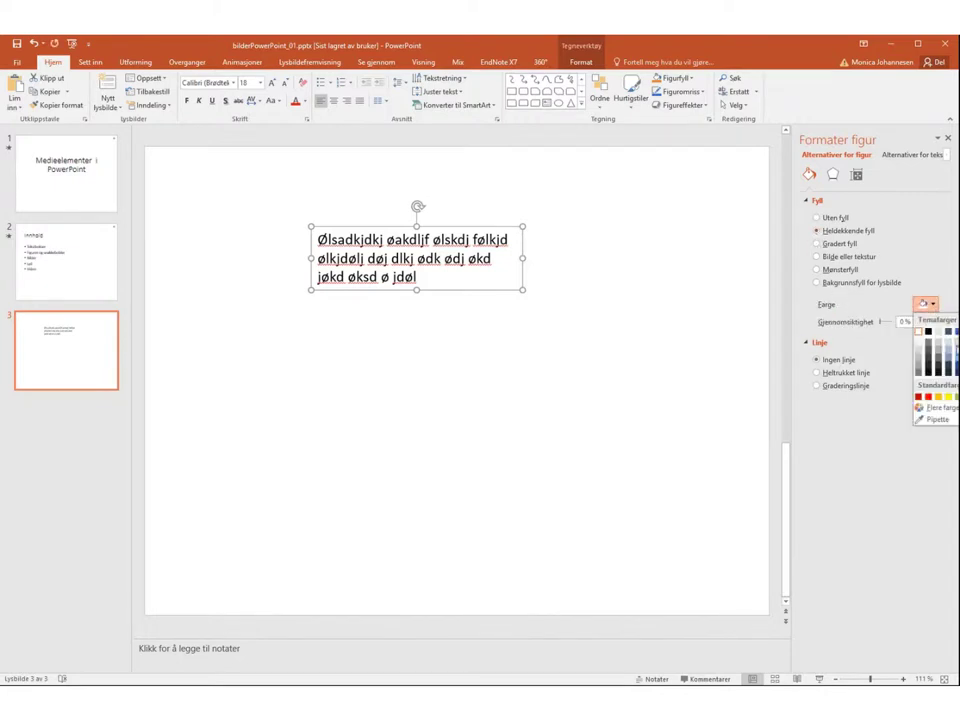
left_click(955, 357)
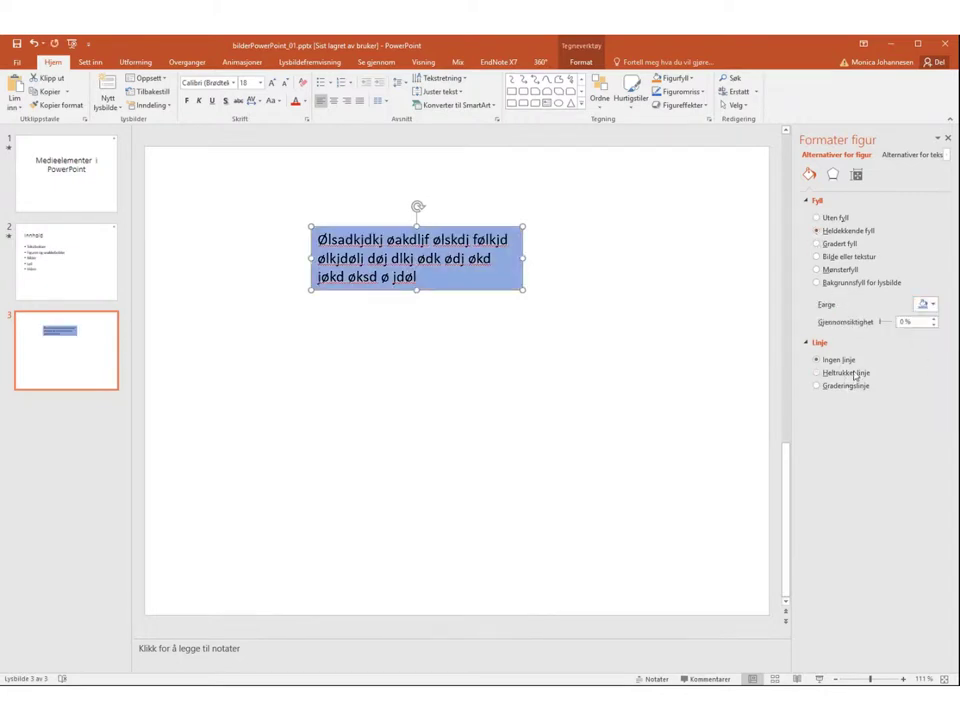
left_click(816, 373)
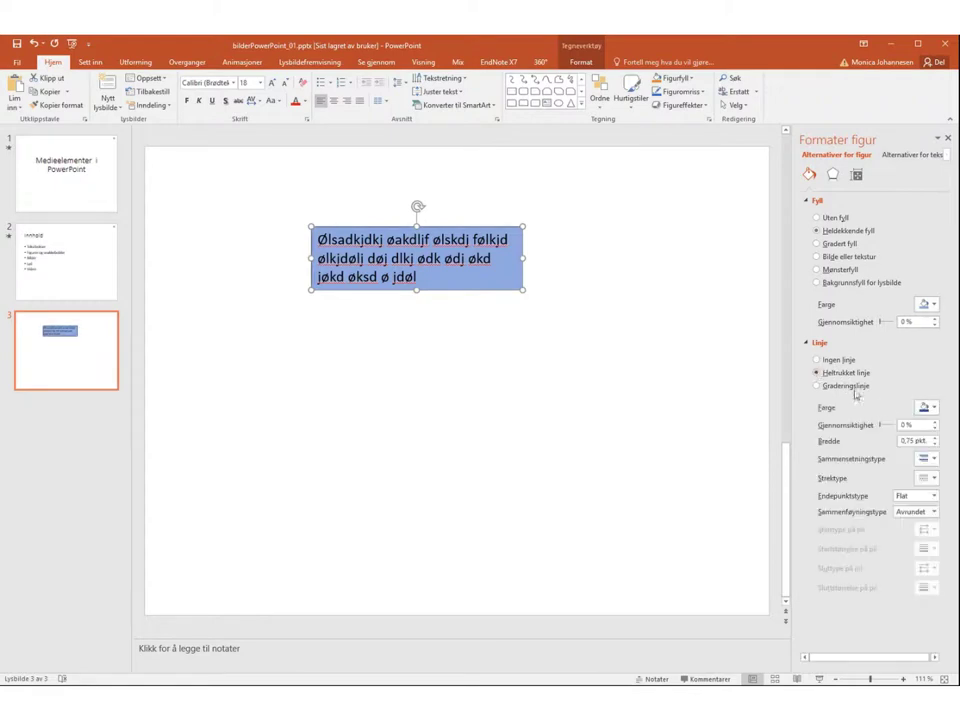
left_click(934, 410)
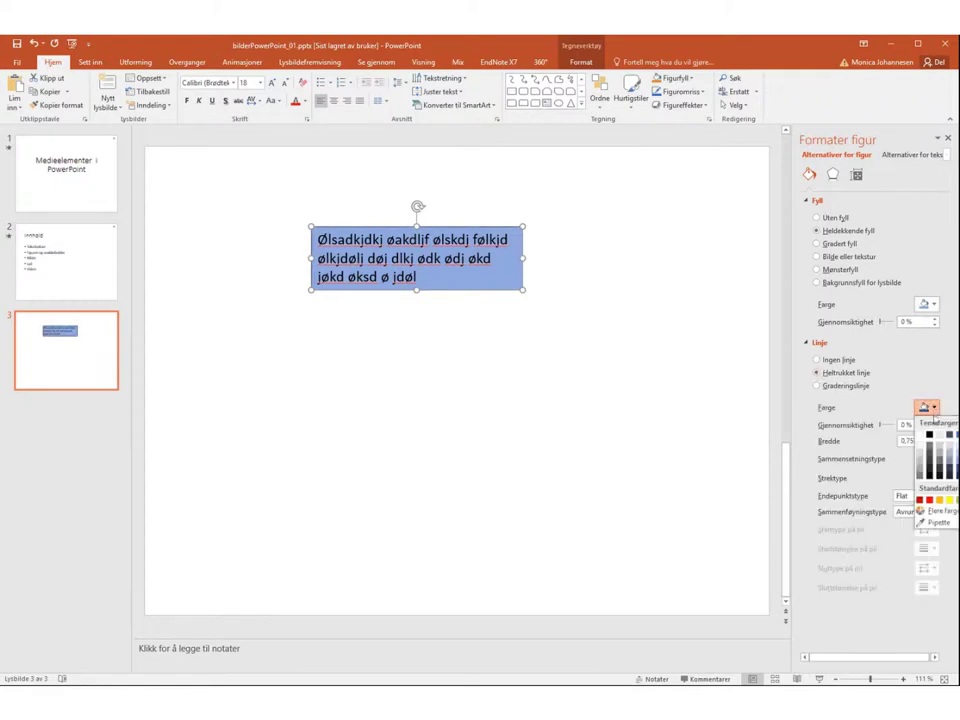
left_click(940, 495)
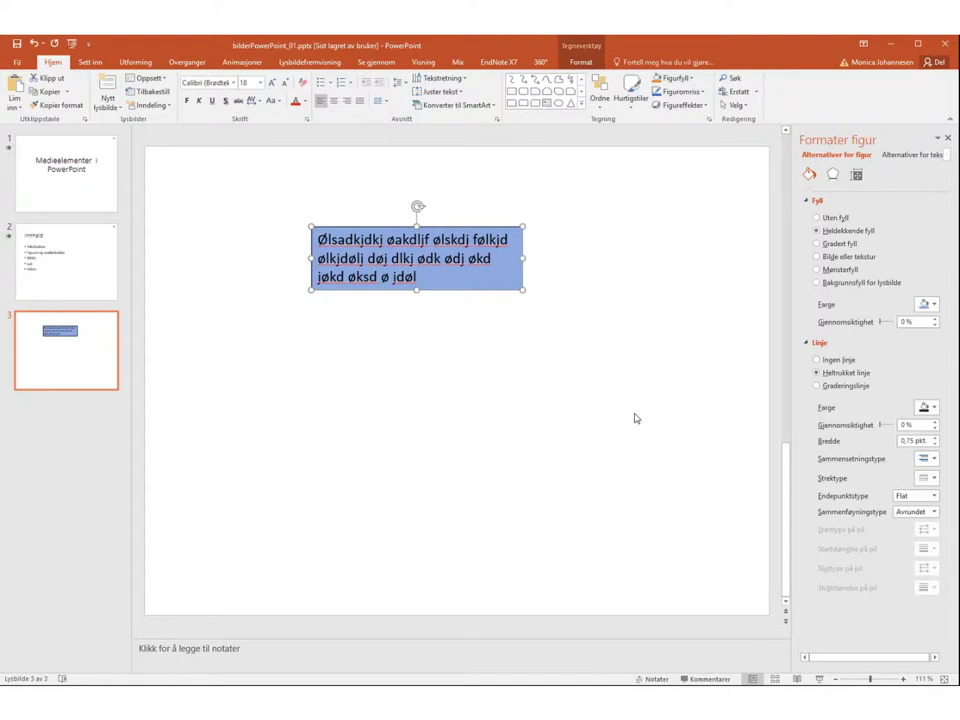
left_click(634, 418)
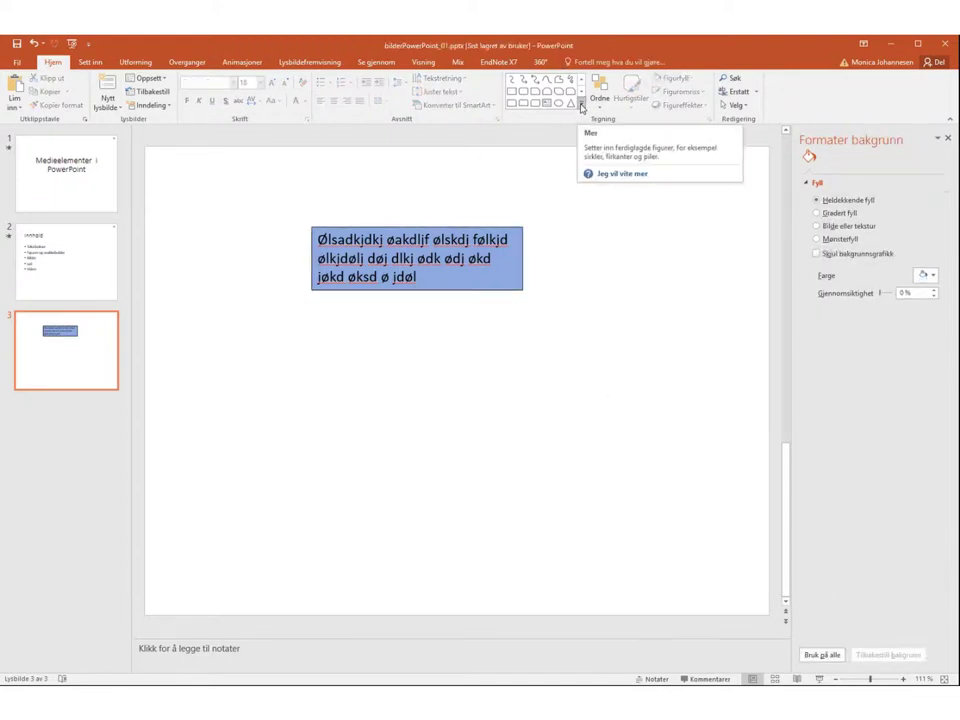
Draw a block arrow right of the text box and fill it the same light blue
left_click(581, 106)
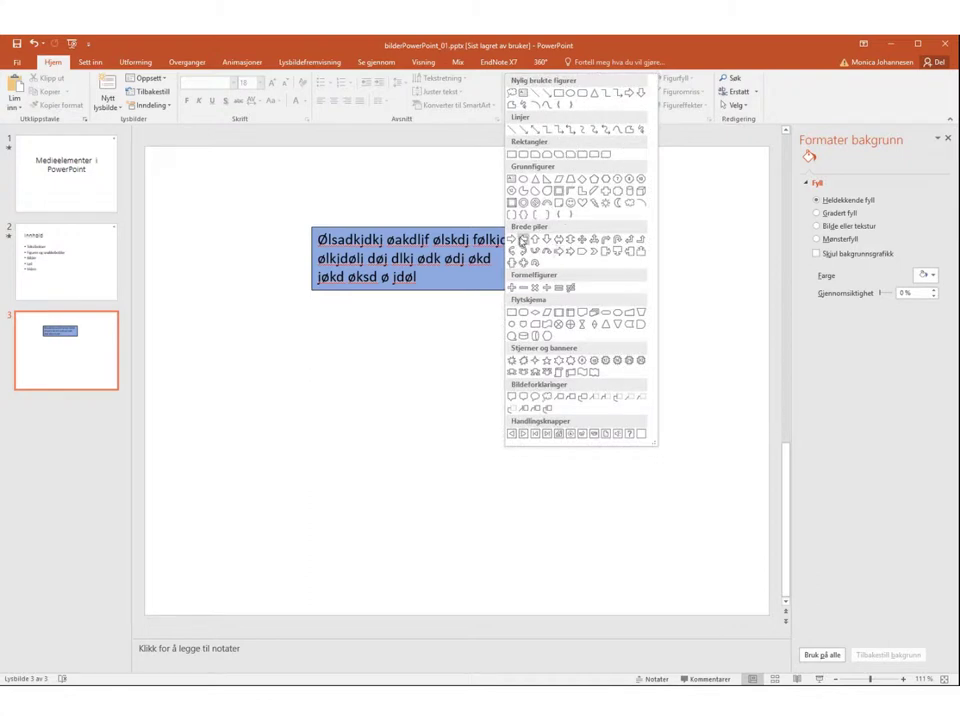
left_click(513, 240)
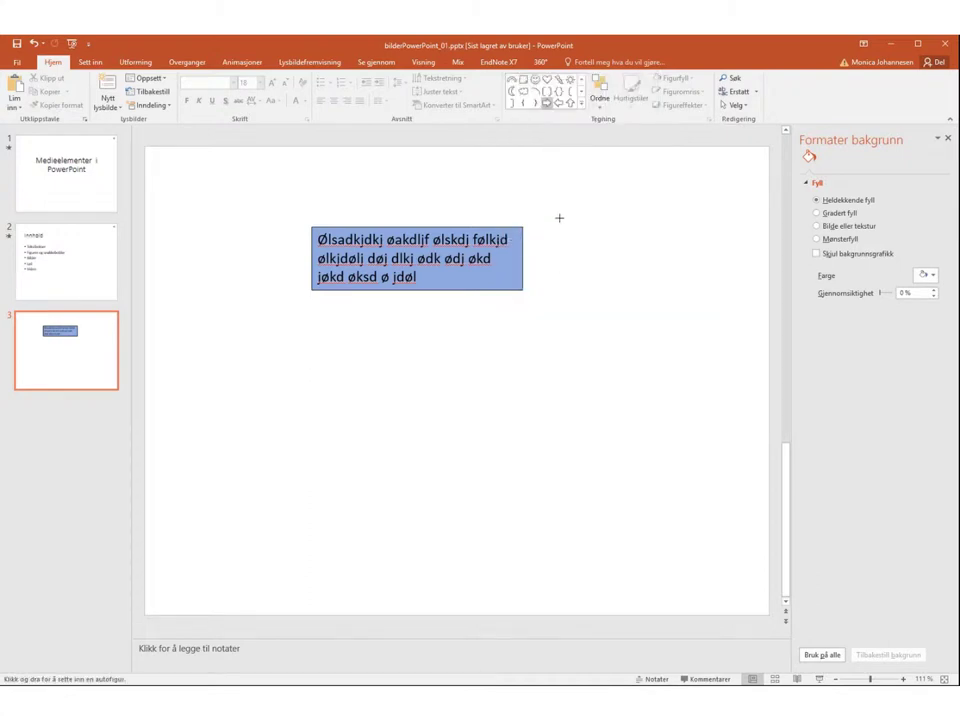
left_click_drag(559, 217, 725, 280)
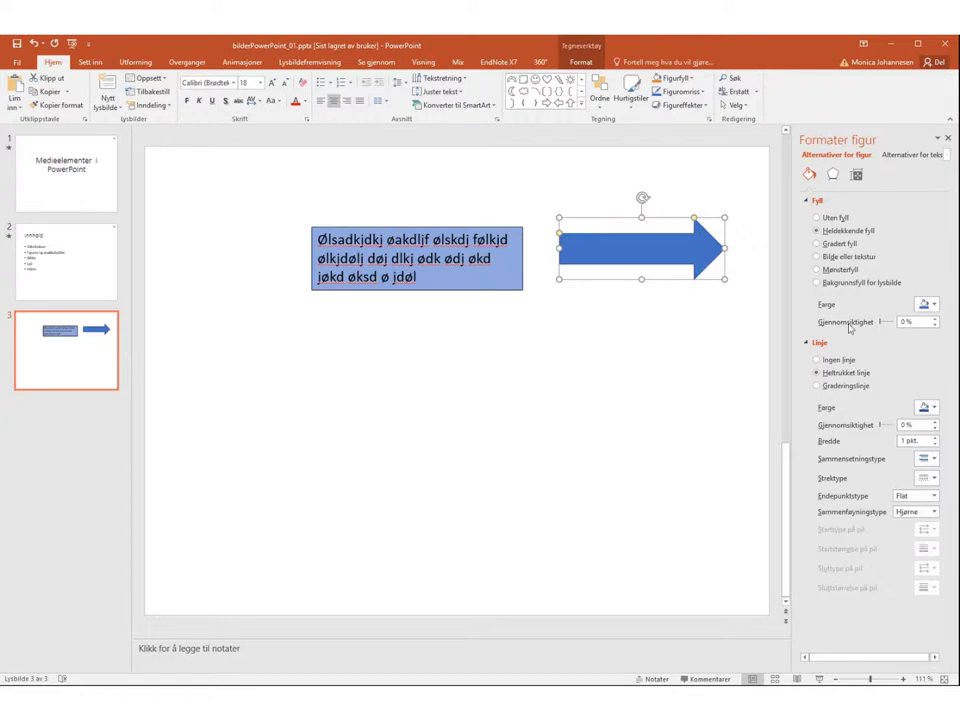
left_click(934, 306)
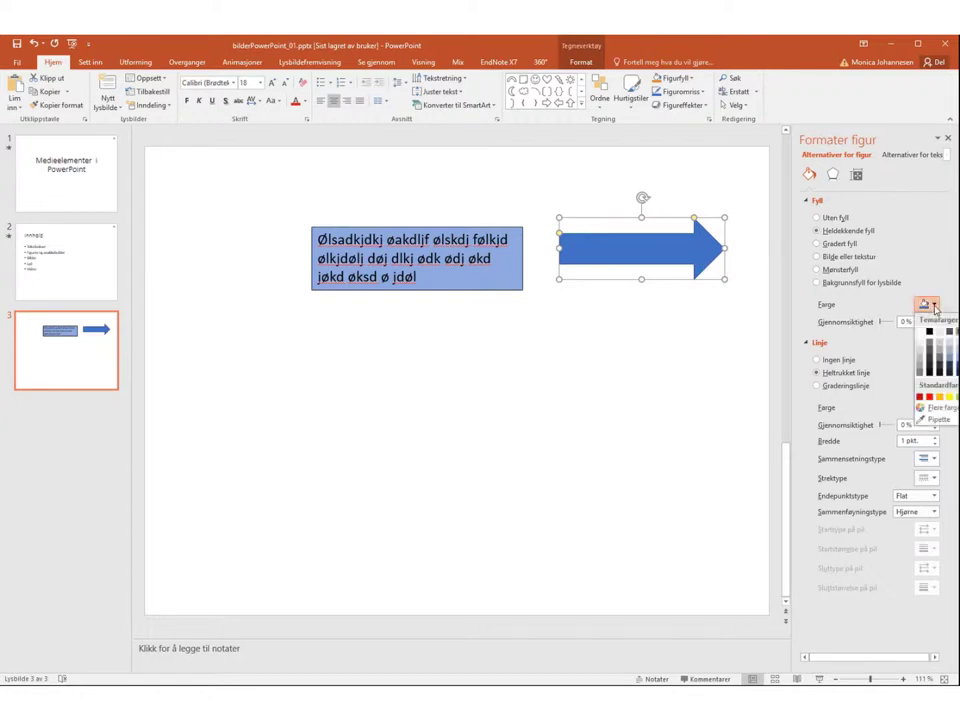
left_click(955, 352)
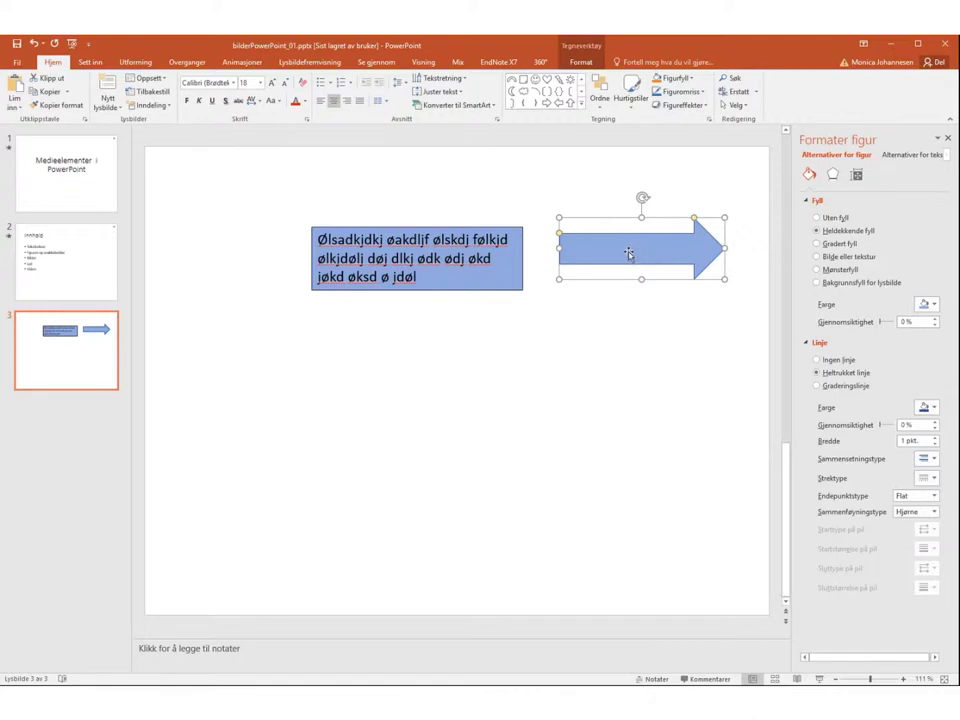
Label the arrow 'dkjødkøa', lengthen its head and tilt it about 30° upward
type("dkjødkøa")
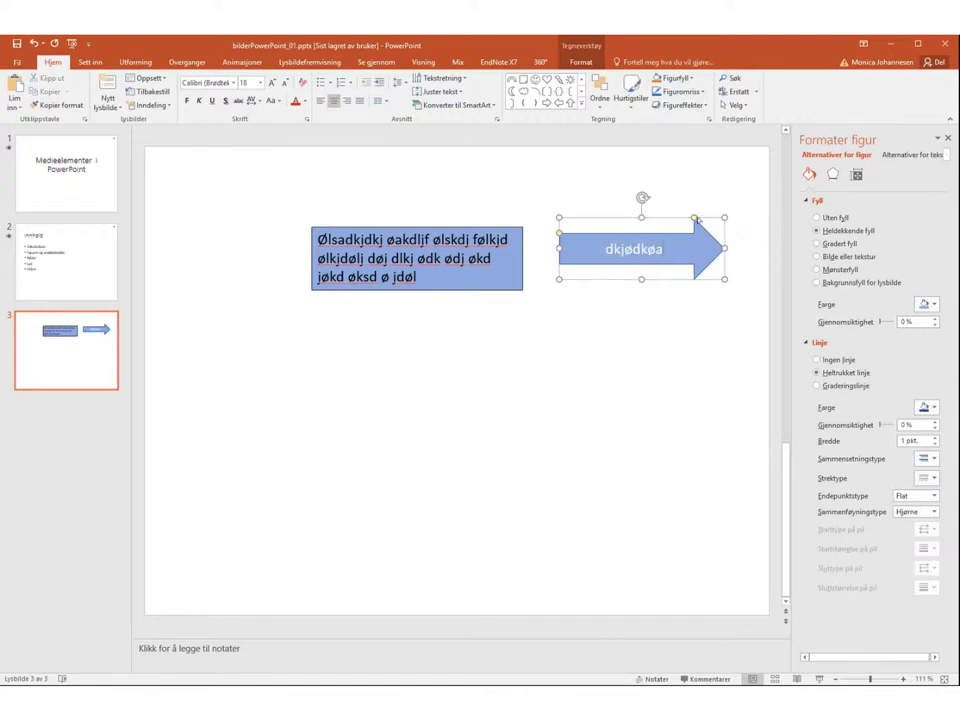
left_click_drag(694, 218, 681, 218)
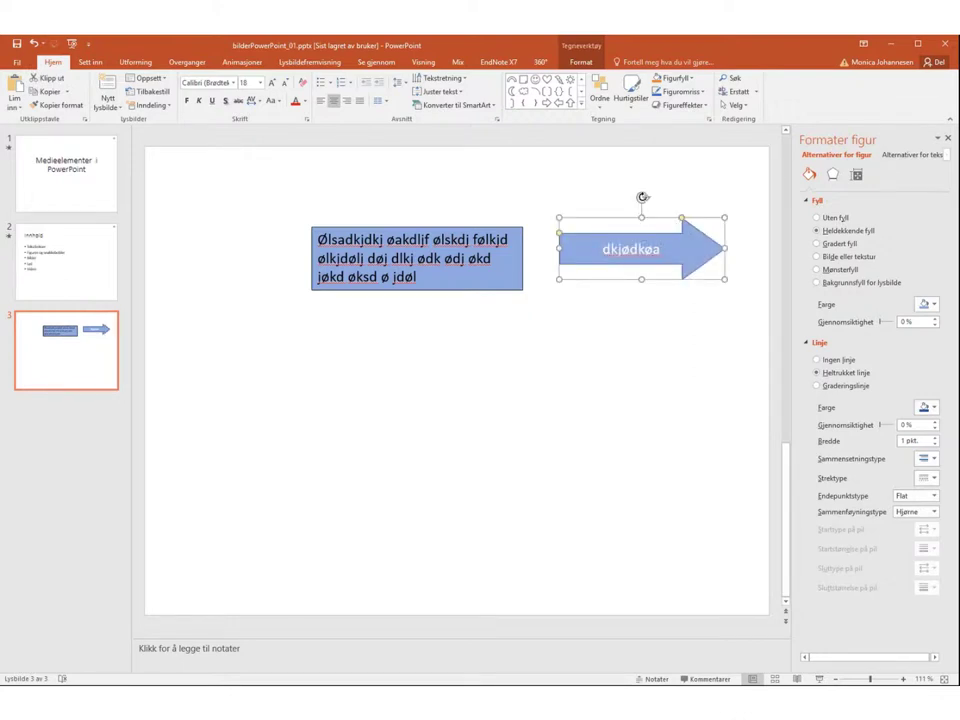
left_click_drag(642, 197, 607, 195)
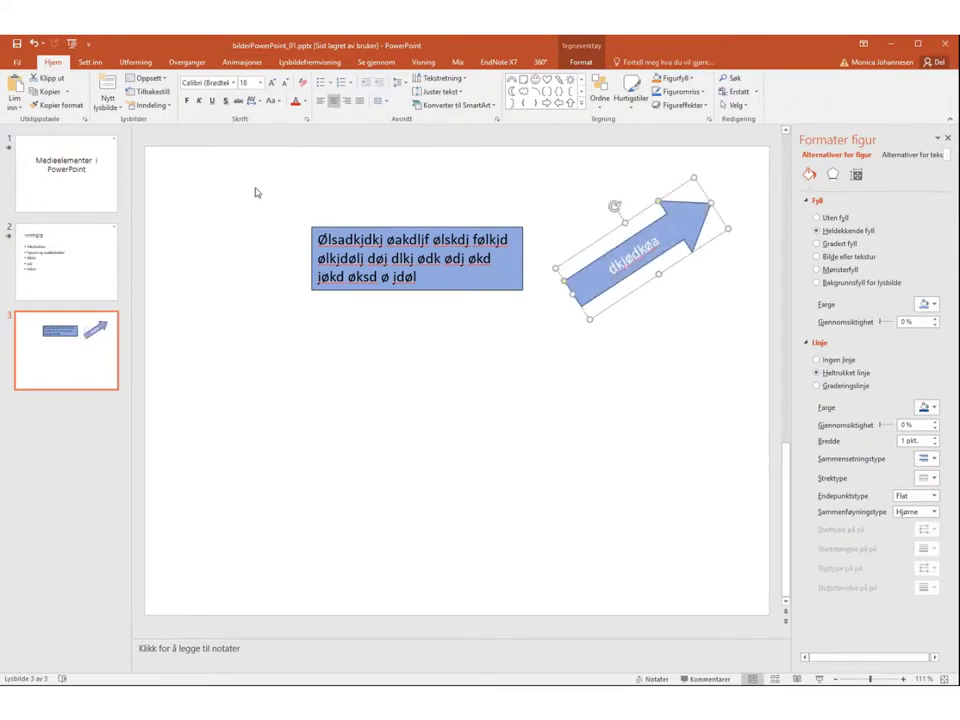
Add a cloud callout at the top left labelled 'lkjdøjd', its tail toward the text box, slightly taller
left_click(583, 108)
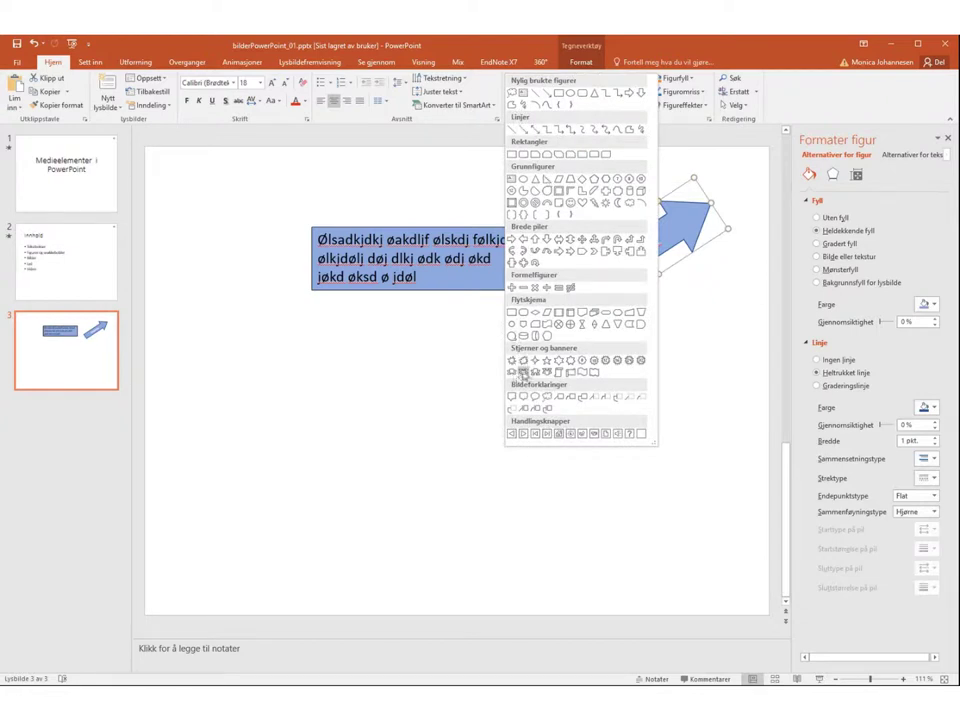
left_click(544, 395)
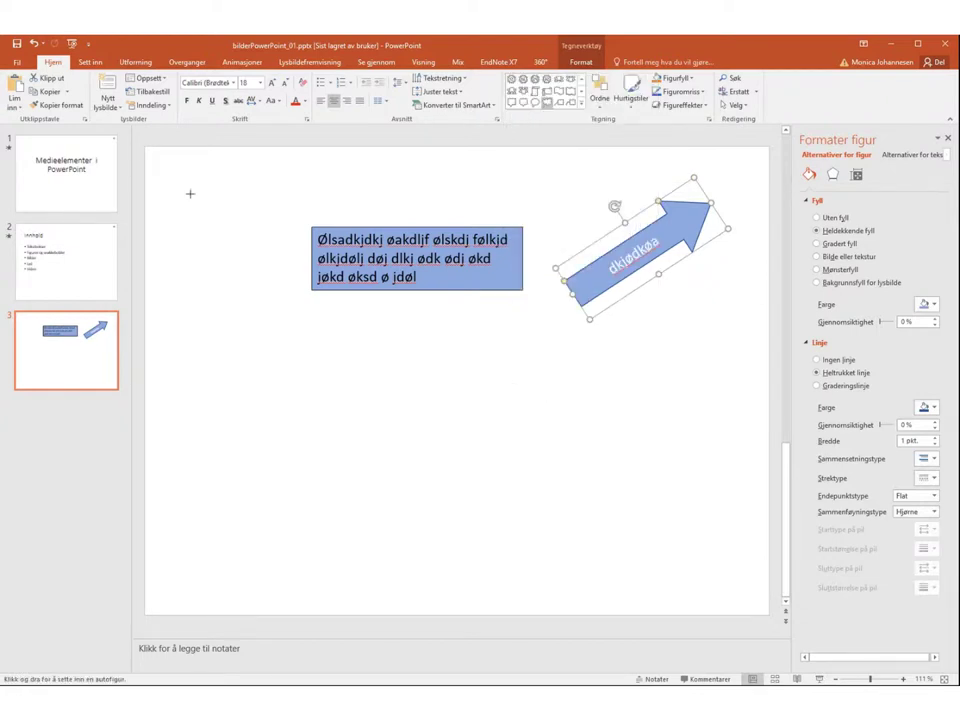
left_click_drag(185, 187, 297, 252)
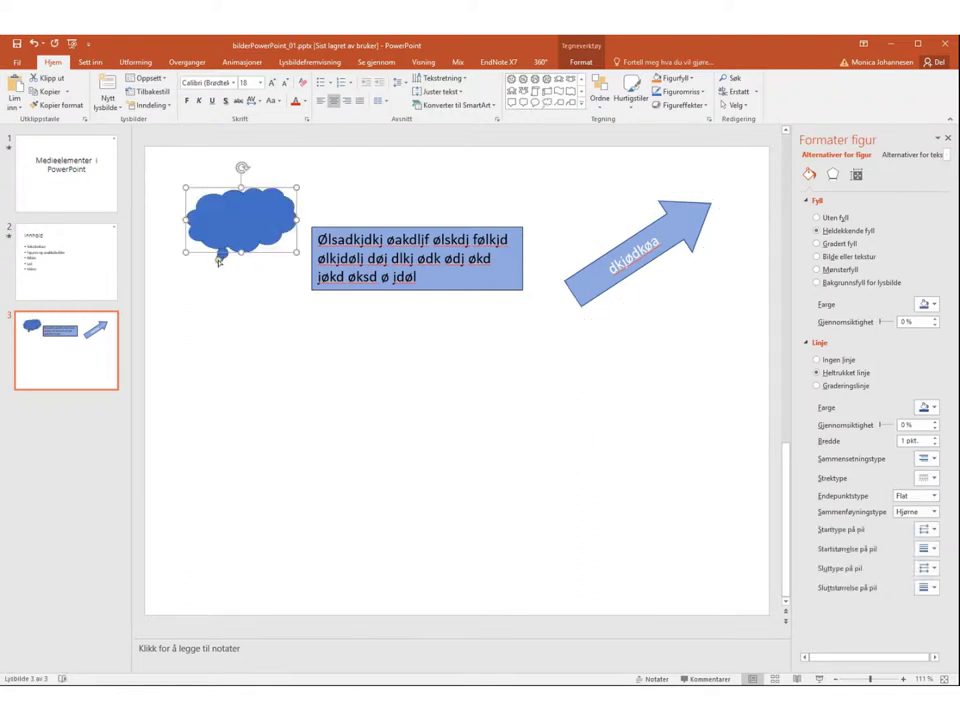
left_click_drag(219, 261, 282, 263)
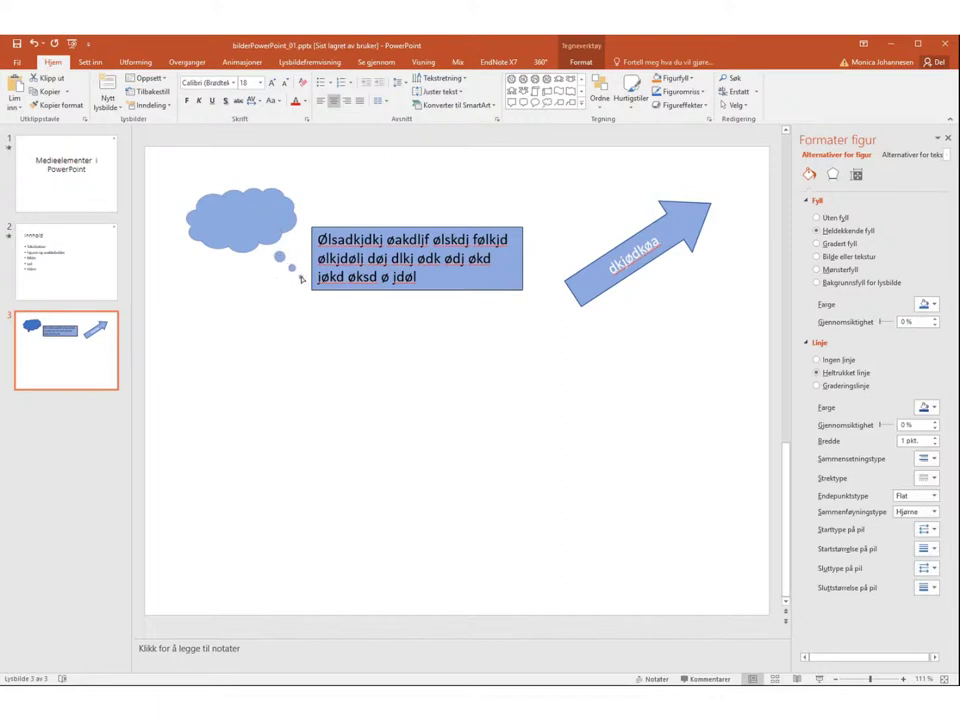
type("lkjdøjd")
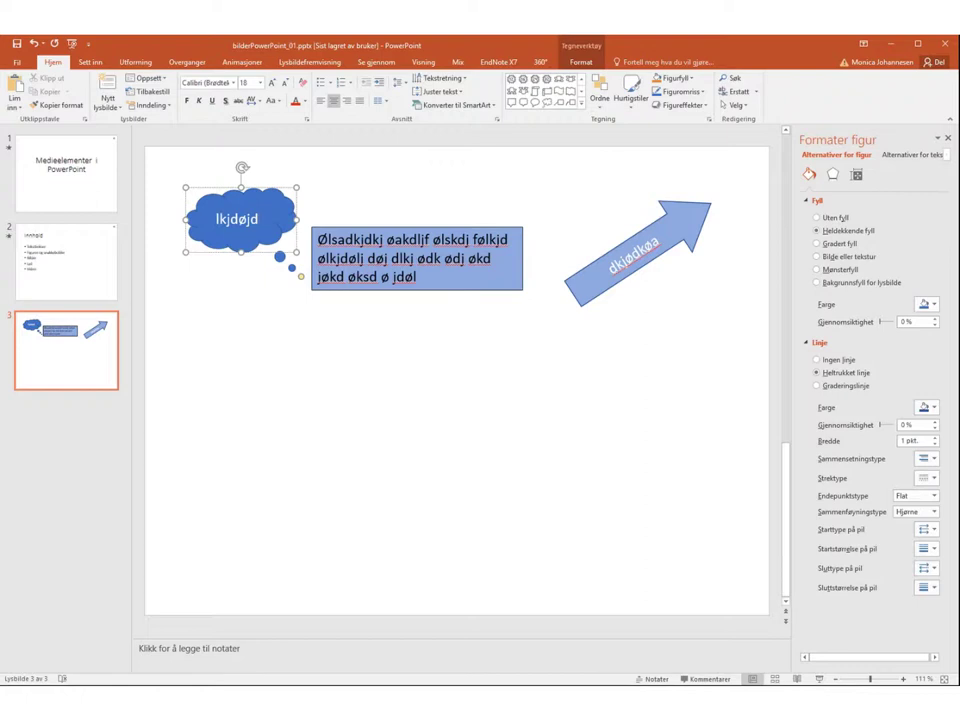
left_click_drag(241, 187, 241, 177)
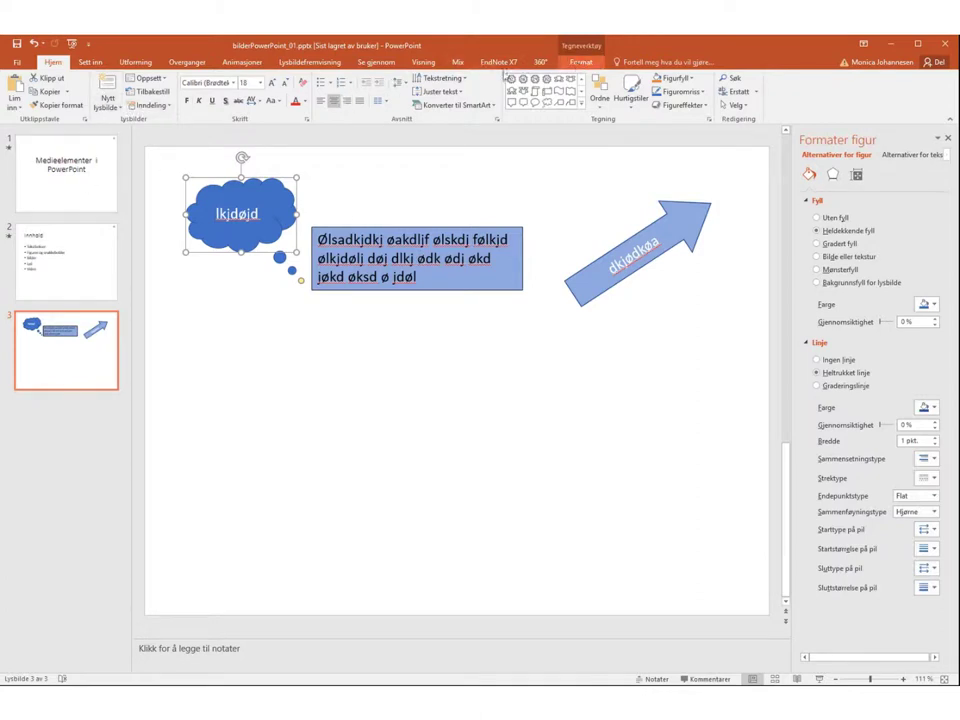
Insert the blomst2.JPG cactus photo, shrink it to a small picture, and move it toward the centre
left_click(91, 62)
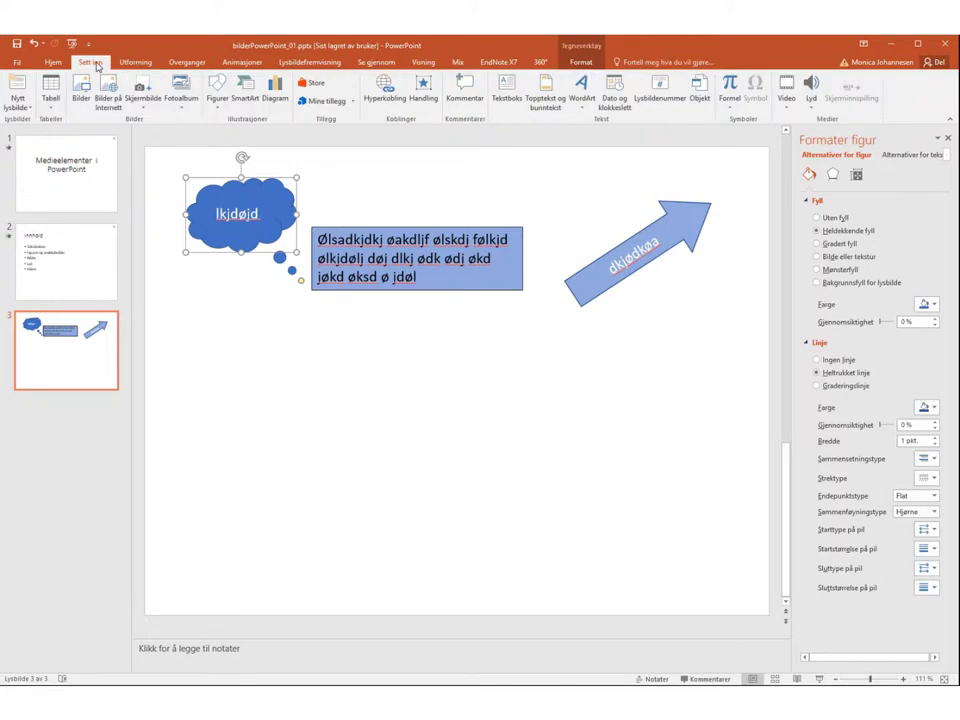
left_click(80, 96)
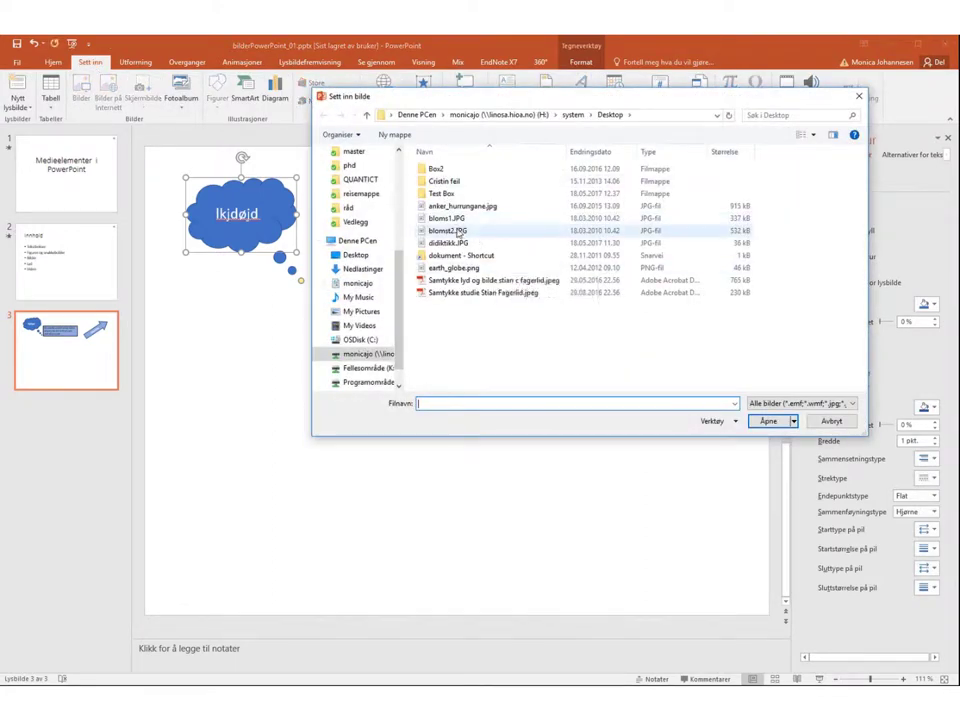
left_click(440, 231)
left_click(768, 421)
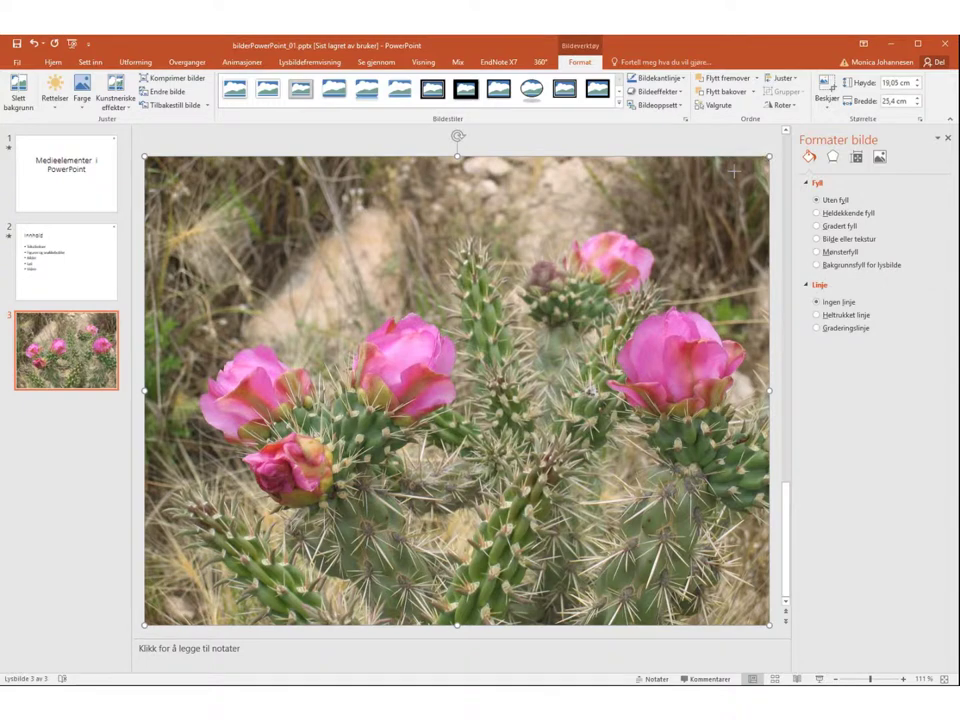
mouse_move(769, 156)
left_mouse_down()
mouse_move(388, 373)
mouse_move(300, 438)
left_mouse_up()
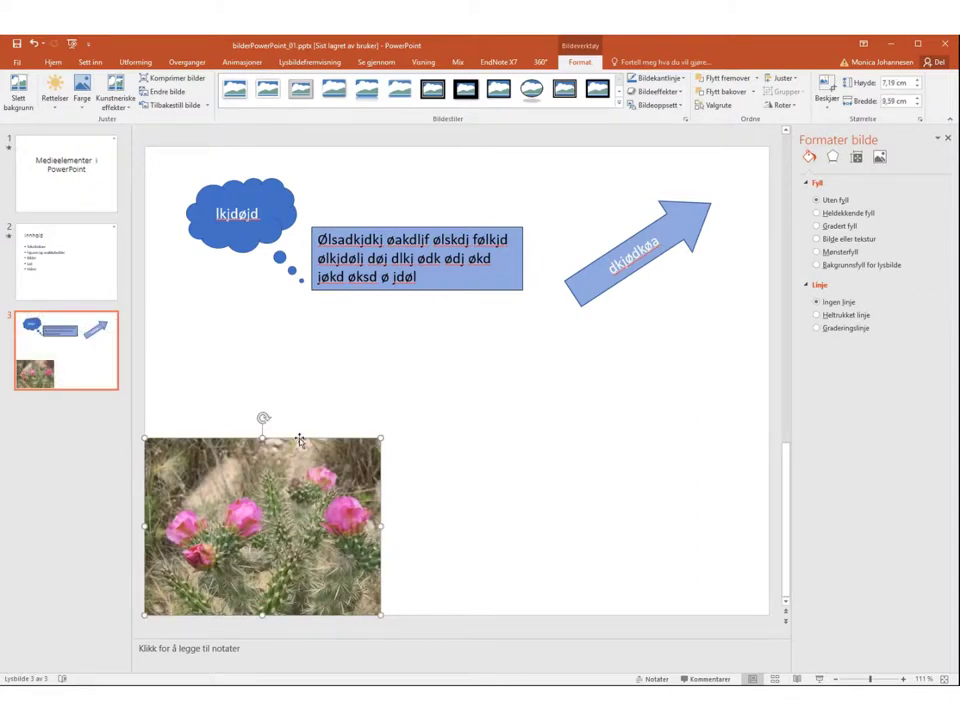
mouse_move(305, 440)
left_mouse_down()
mouse_move(440, 373)
mouse_move(481, 323)
left_mouse_up()
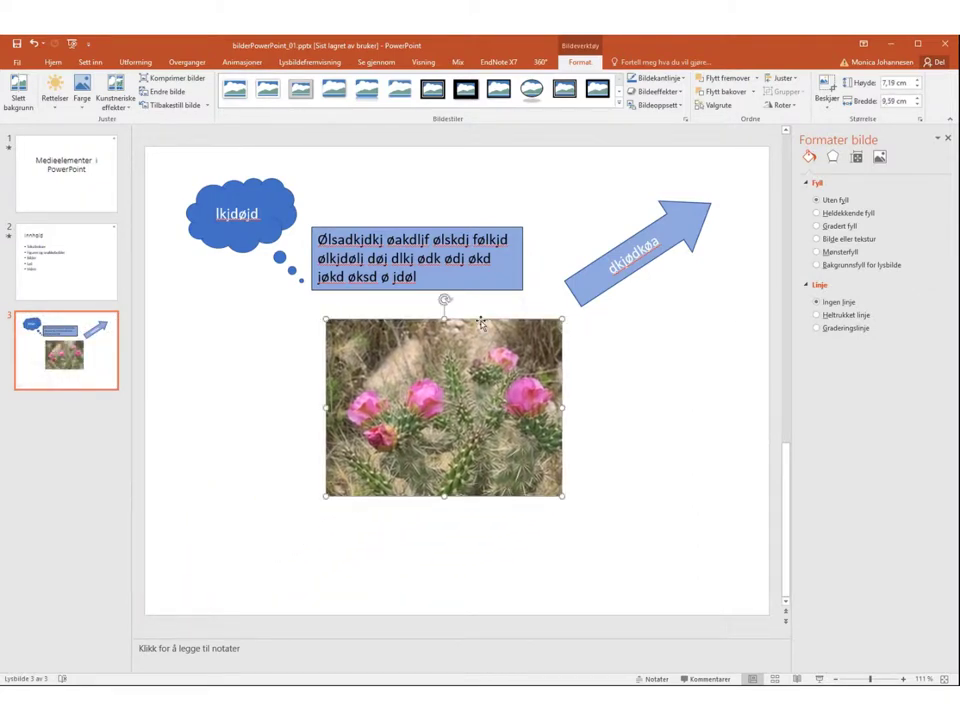
Send the cactus photo to the back behind all objects and shift it up-left under the cloud
left_click_drag(481, 323, 479, 228)
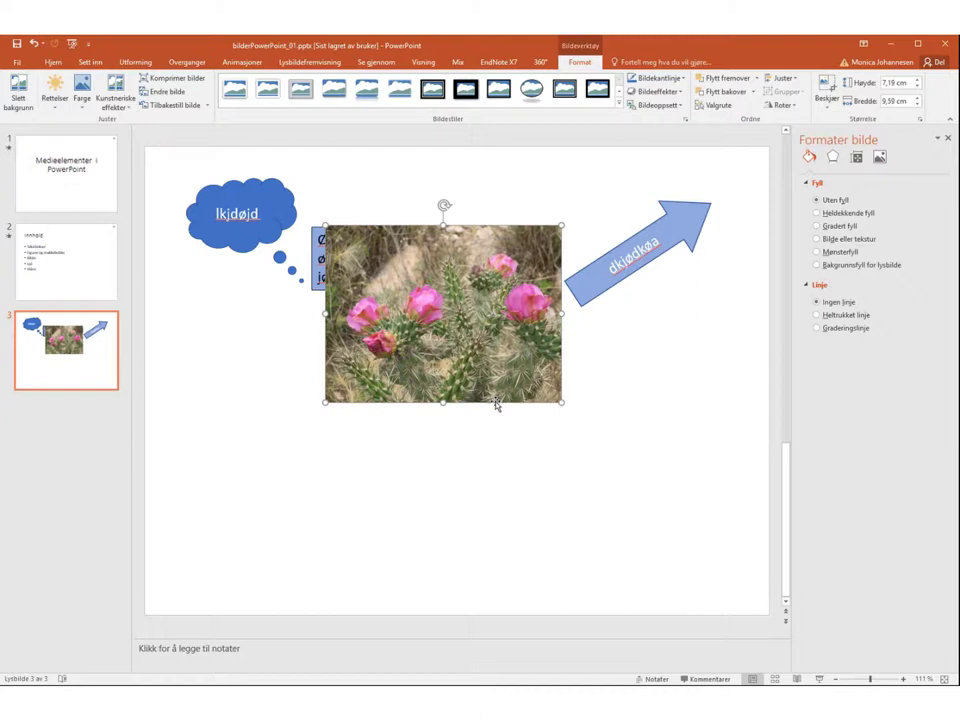
right_click(496, 394)
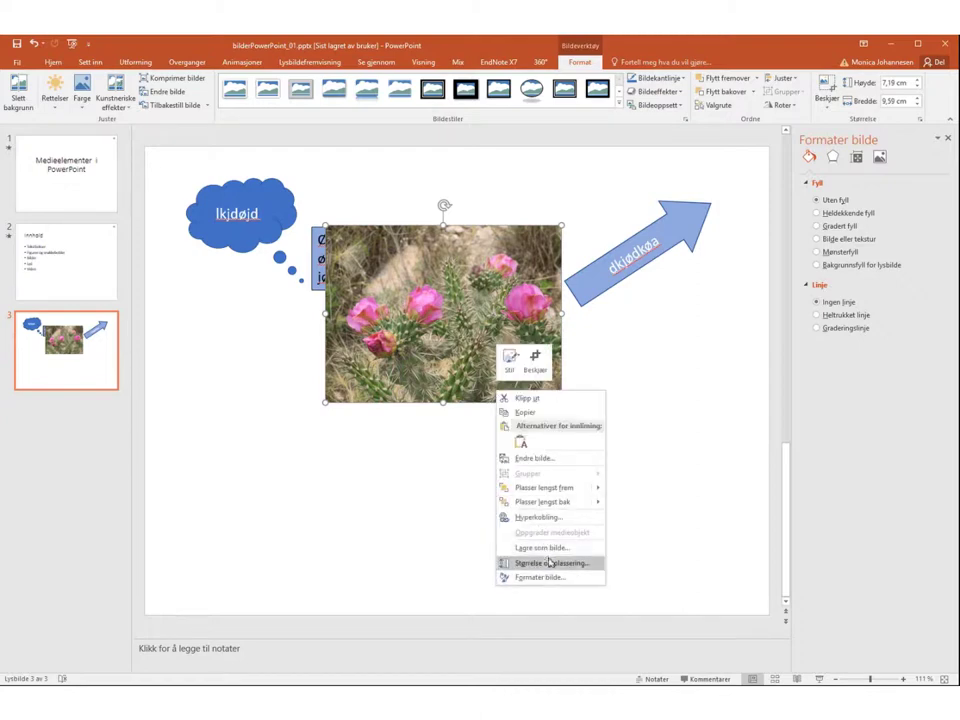
mouse_move(553, 506)
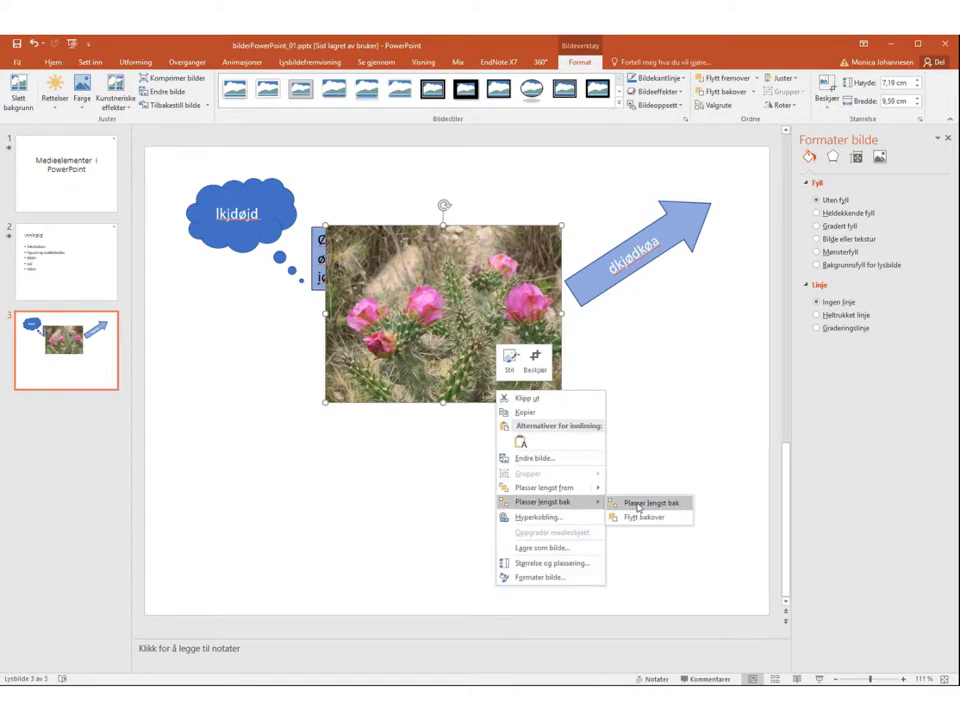
left_click(638, 504)
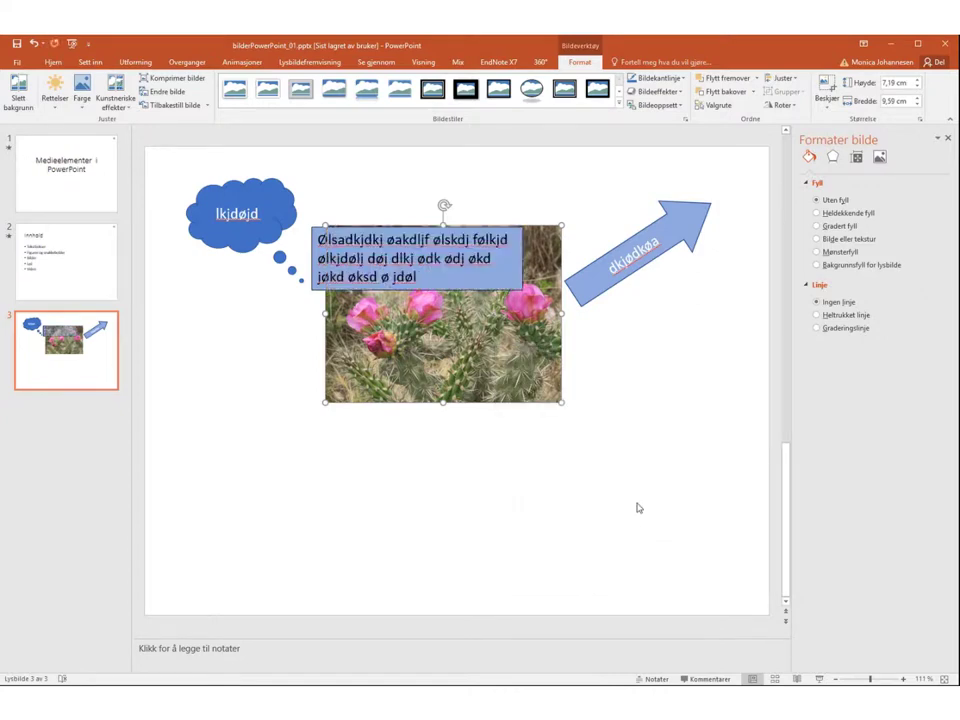
left_click_drag(525, 371, 447, 342)
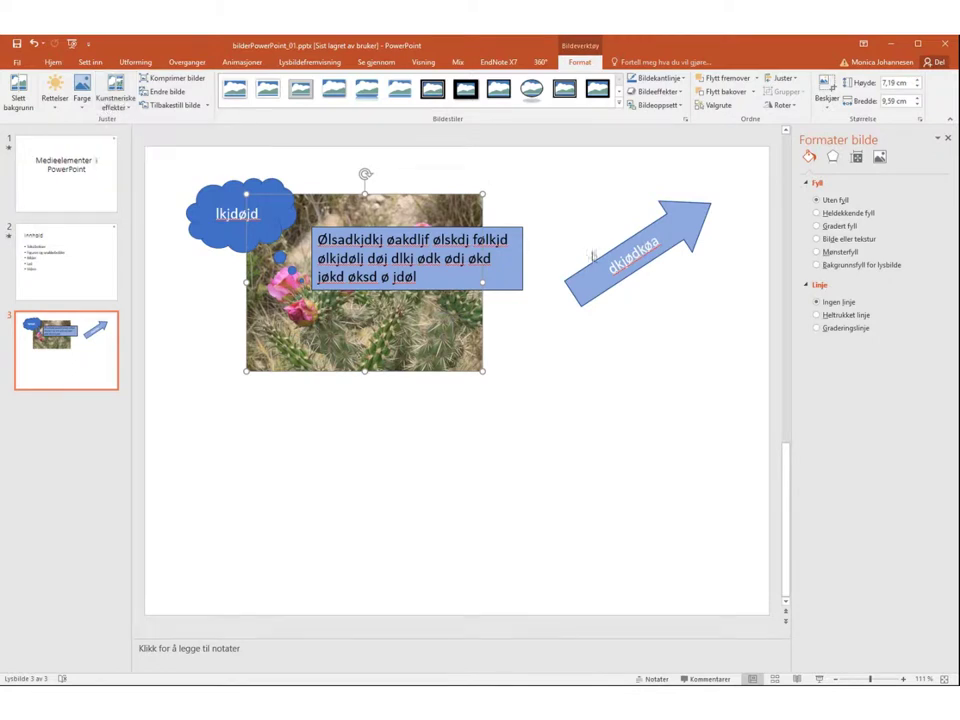
left_click(579, 227)
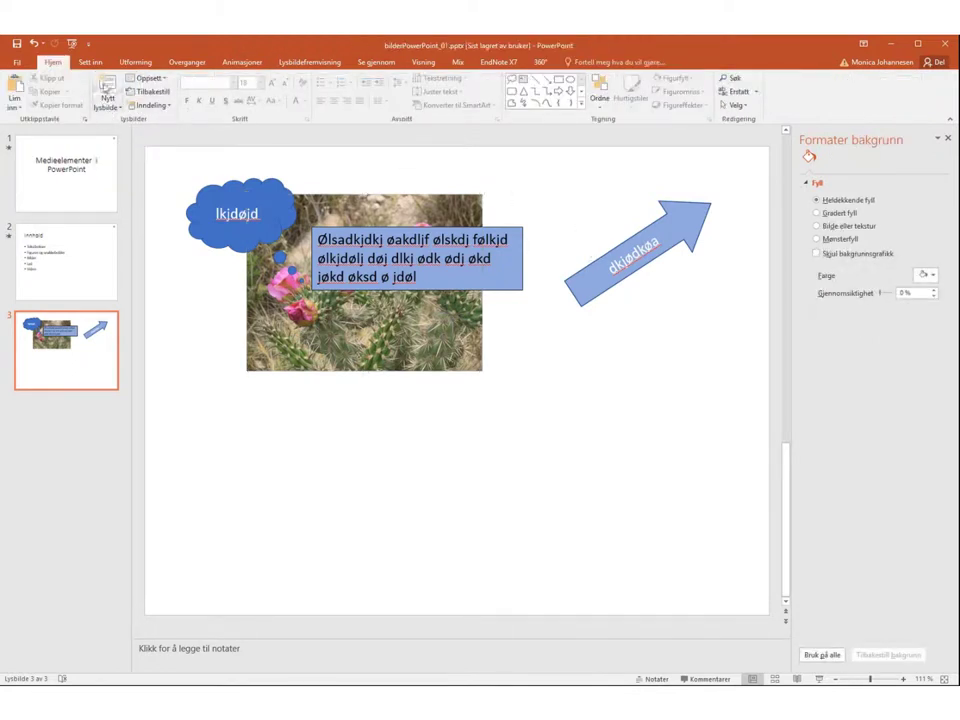
Insert the blomst1.JPG saguaro cactus photo onto slide 3
left_click(91, 62)
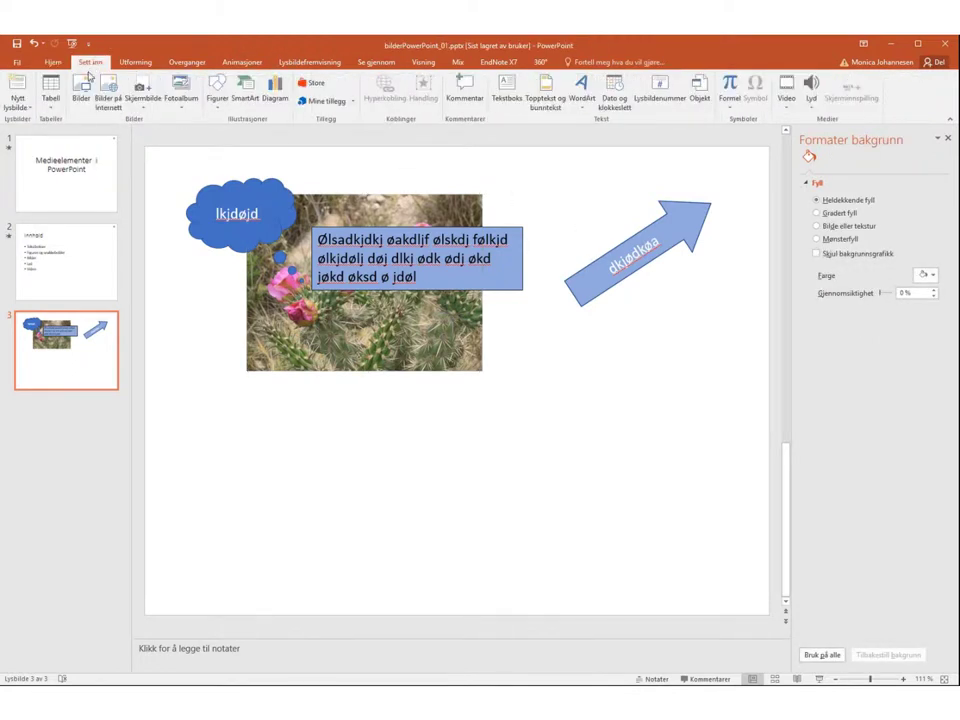
left_click(82, 98)
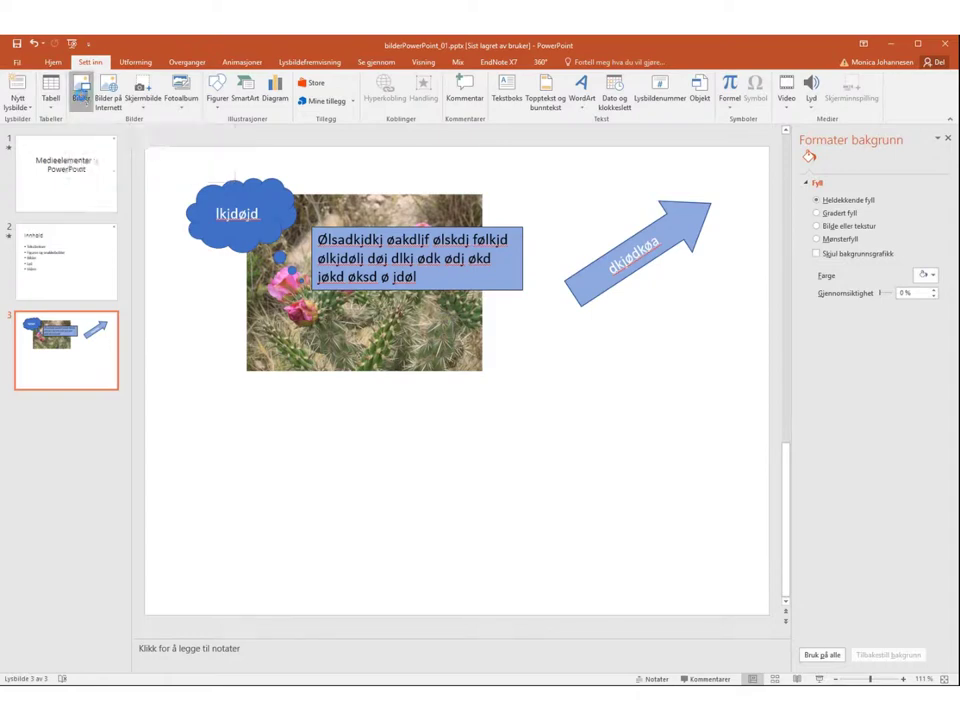
left_click(457, 219)
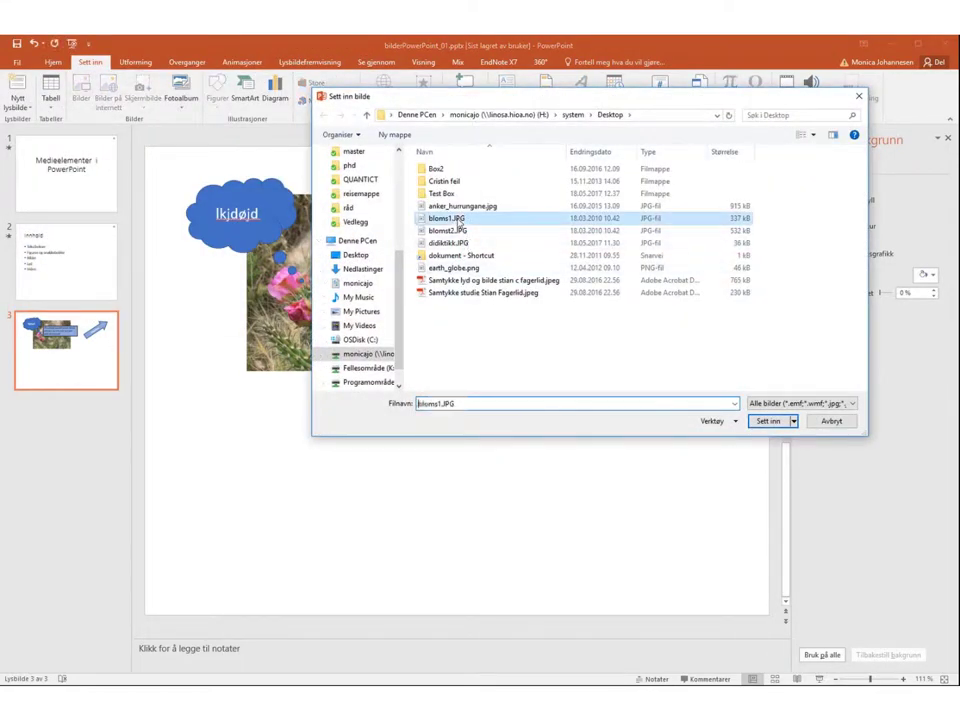
left_click(769, 422)
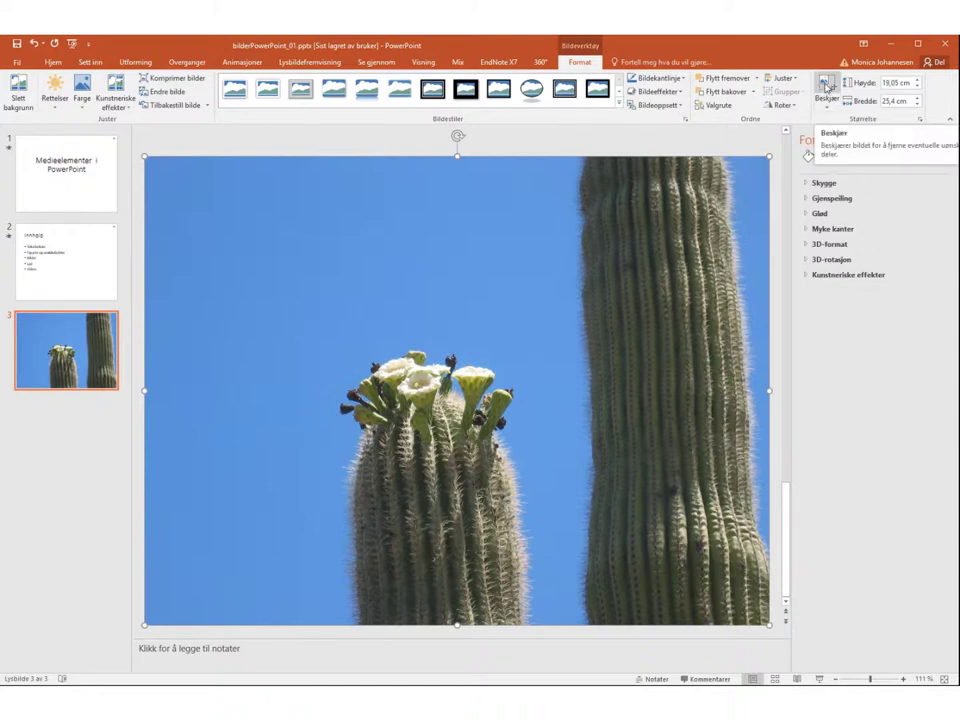
Crop the saguaro photo's right, top and left sides down to 12,8 × 10,04 cm
left_click(827, 88)
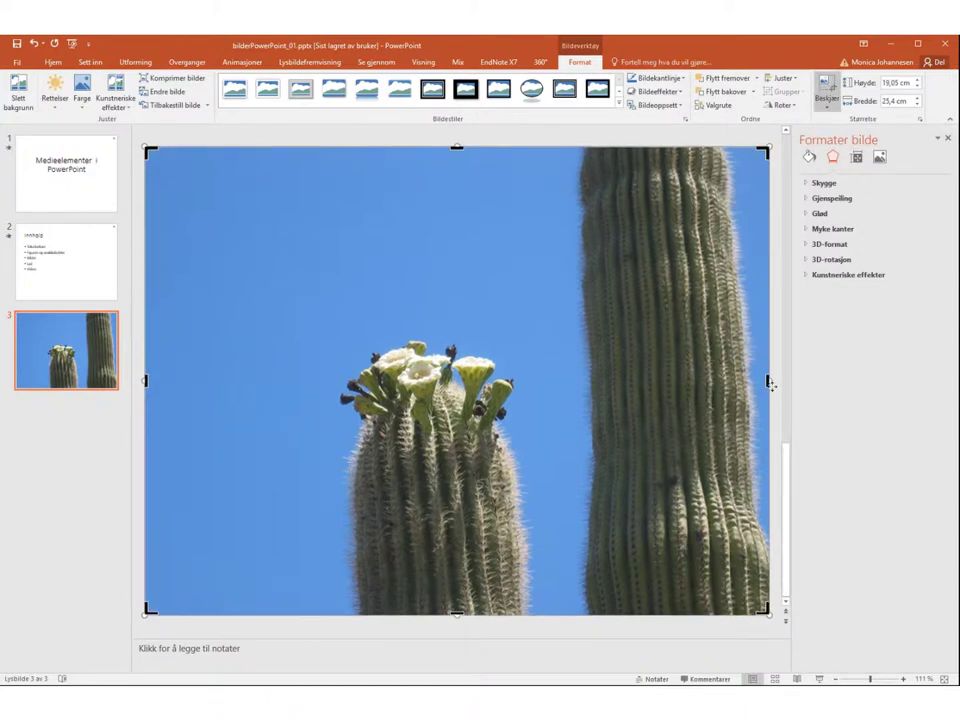
left_click_drag(768, 380, 559, 385)
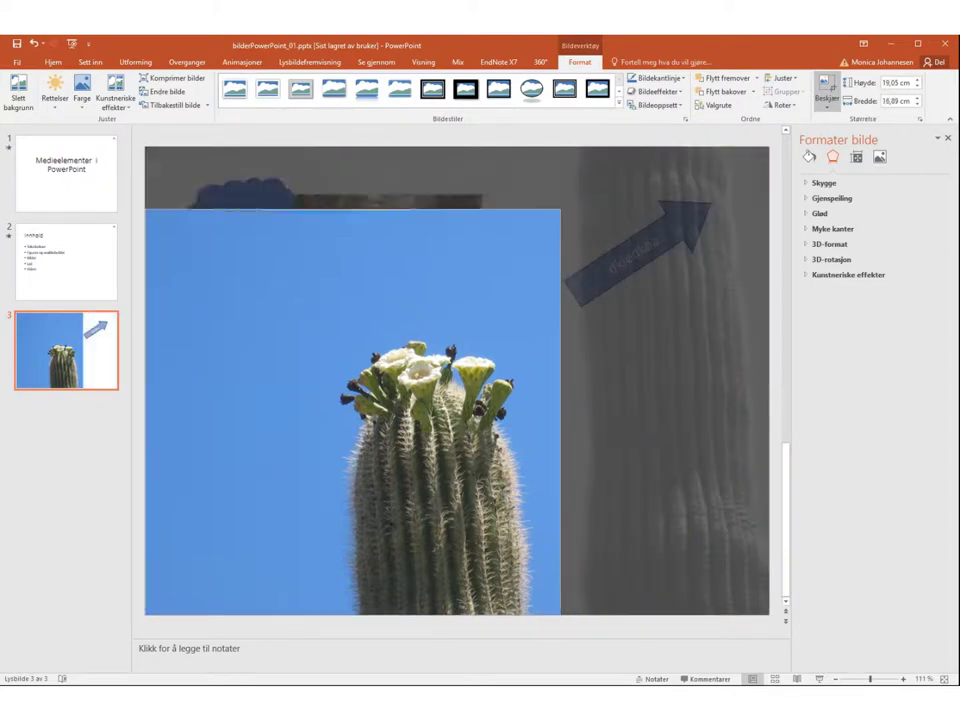
left_click_drag(352, 145, 352, 300)
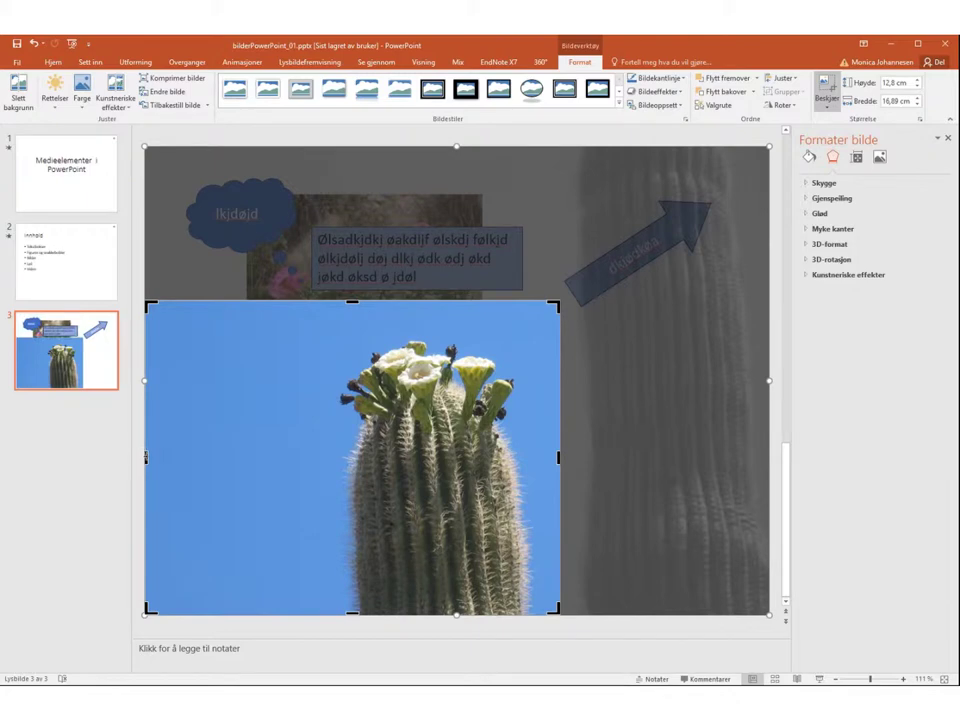
left_click_drag(145, 457, 314, 457)
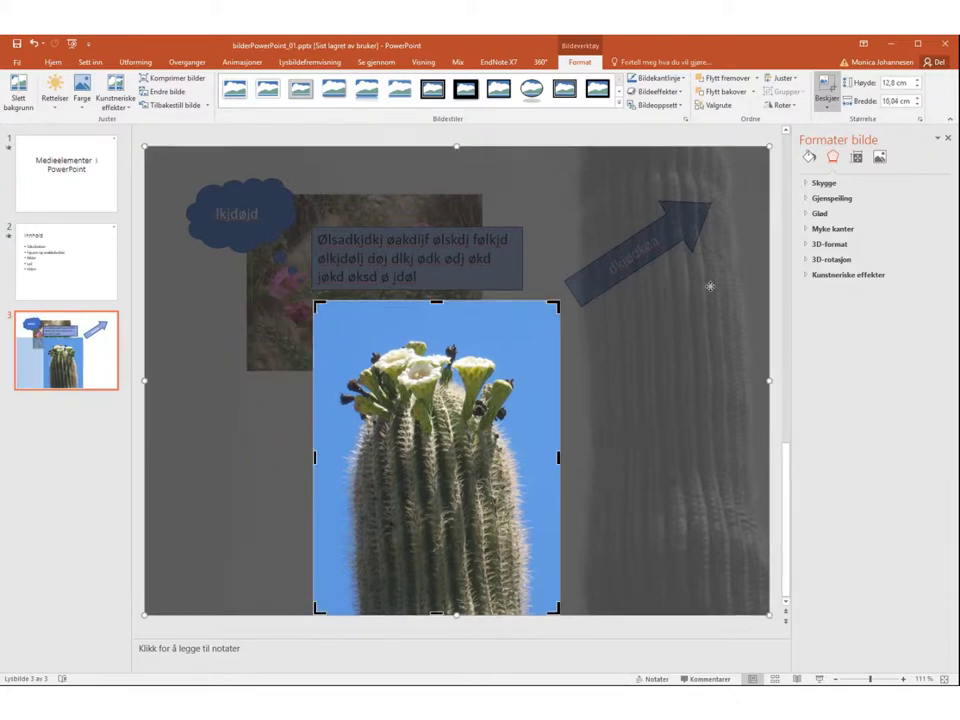
left_click(615, 136)
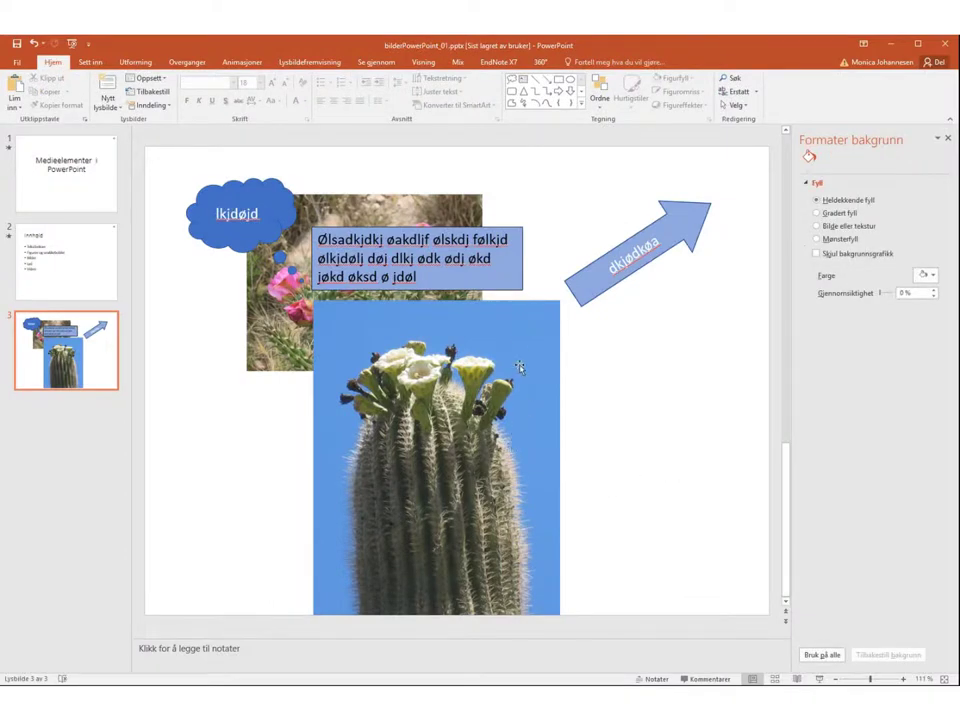
Remove the saguaro photo's blue sky background and move the cutout left over the flower photo
left_click(515, 326)
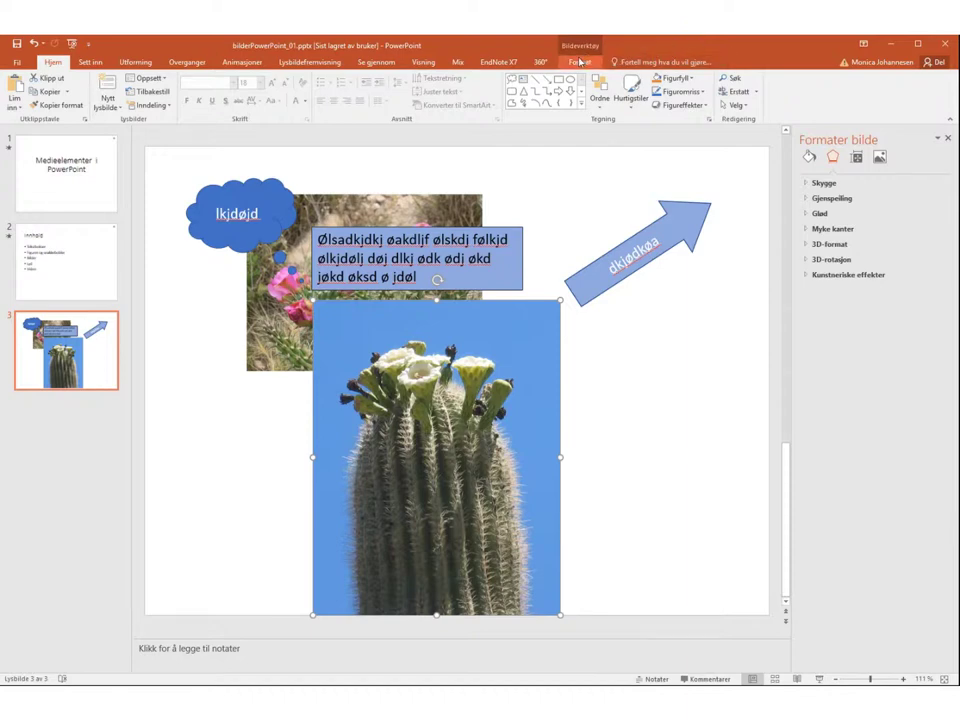
left_click(580, 63)
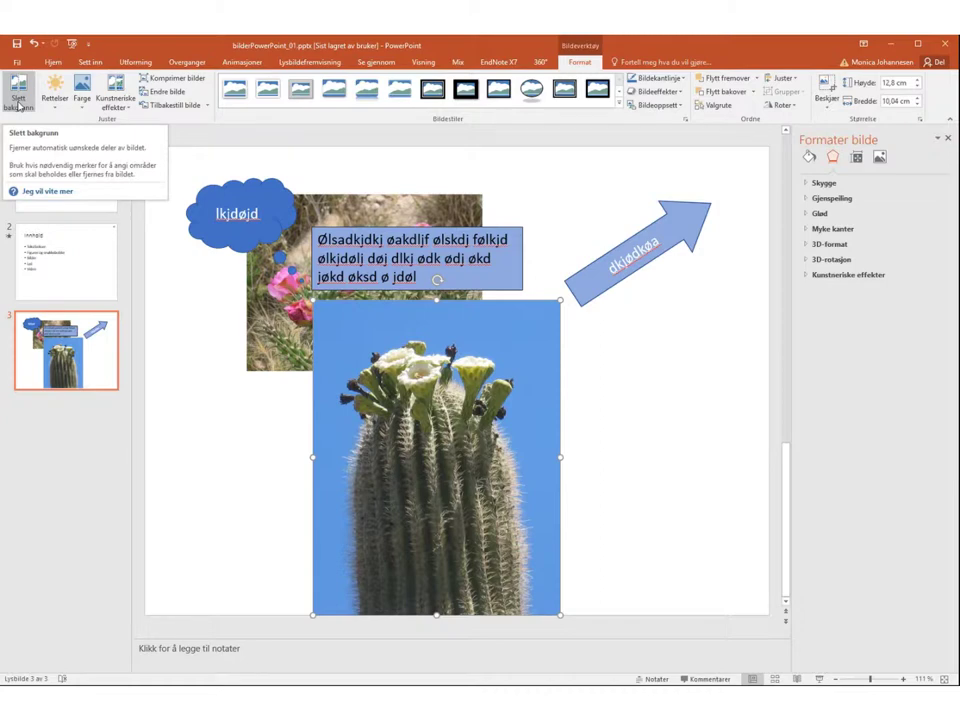
left_click(18, 104)
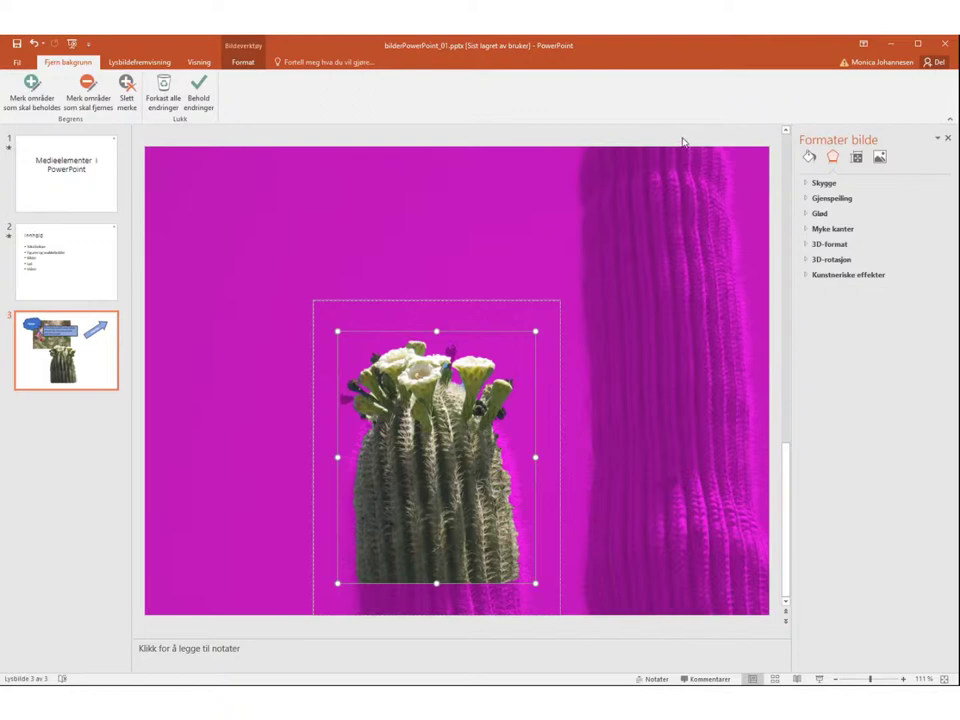
left_click(683, 142)
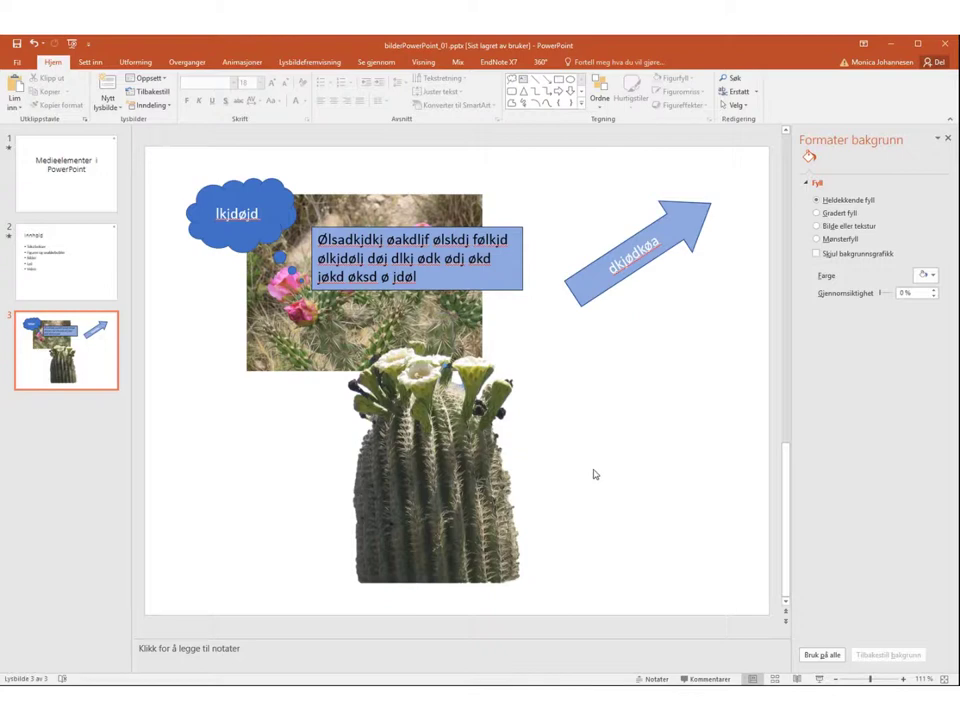
mouse_move(422, 497)
left_mouse_down()
mouse_move(462, 450)
mouse_move(477, 403)
mouse_move(272, 408)
left_mouse_up()
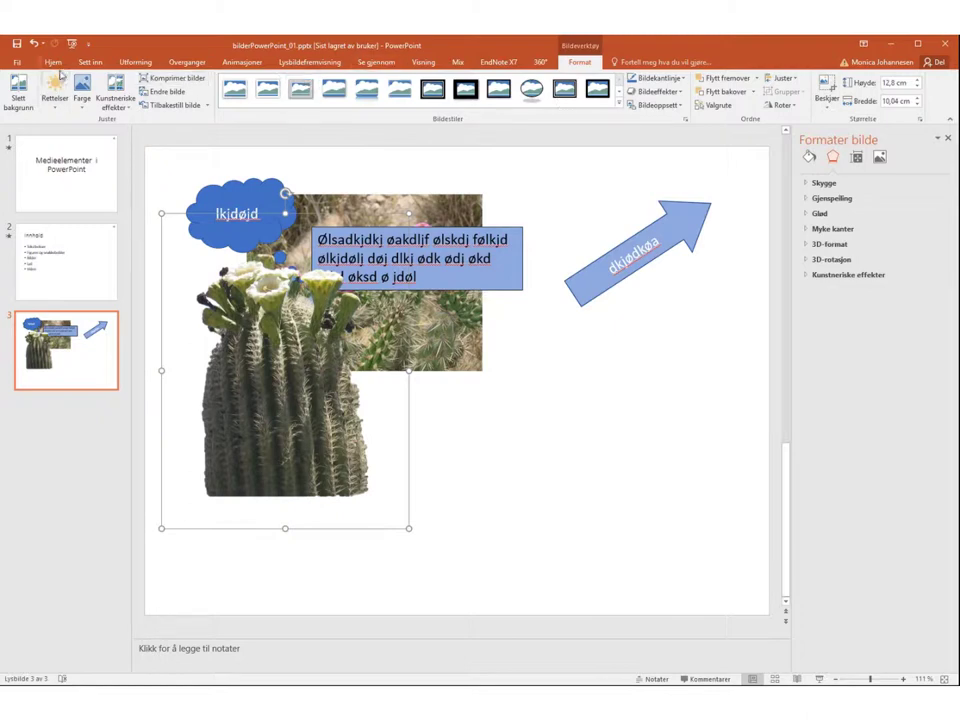
left_click(89, 63)
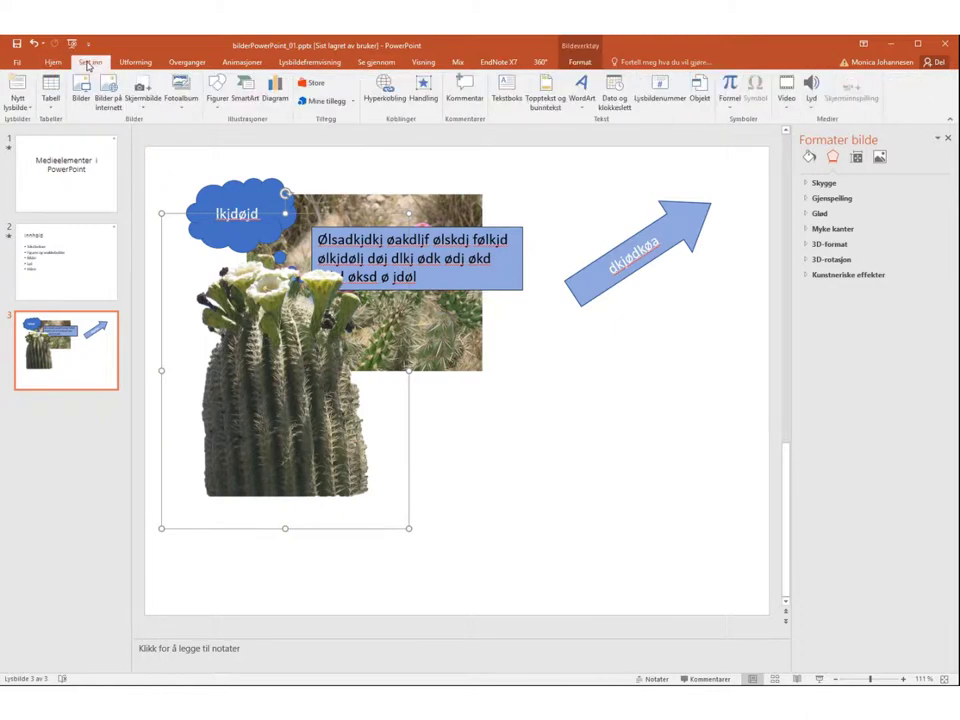
Record a sound clip, place its speaker icon right of the cactus cutout, and play it back
left_click(812, 104)
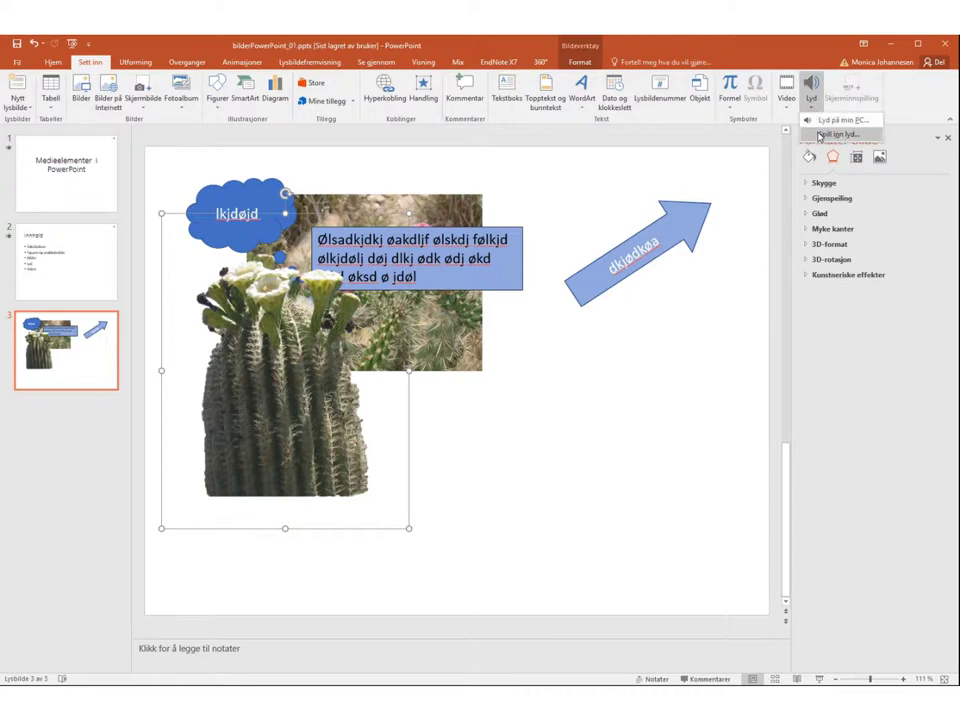
left_click(838, 134)
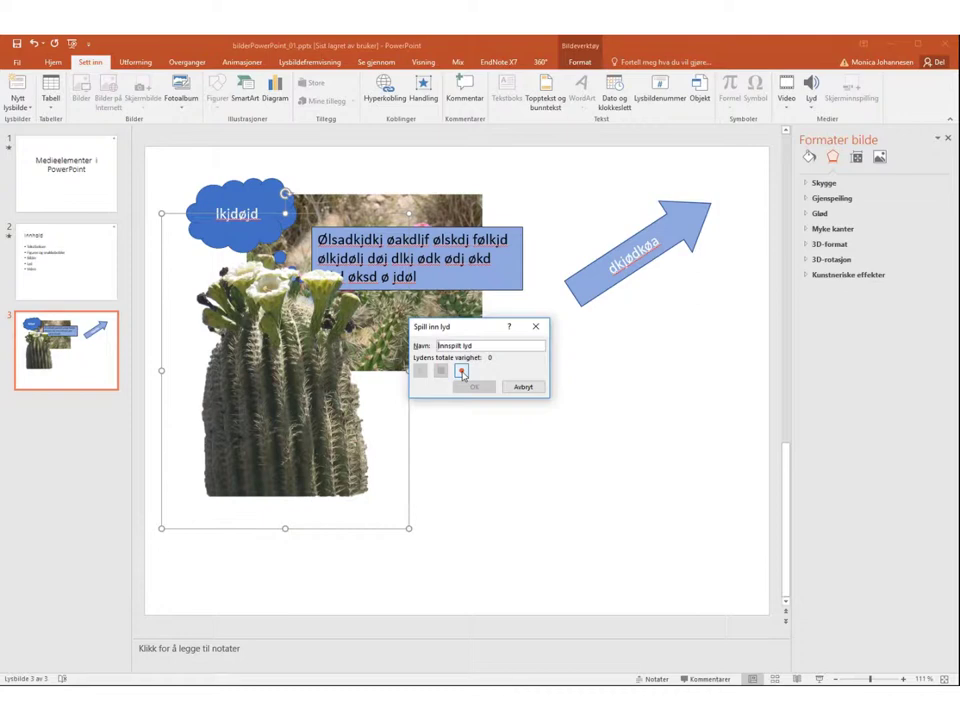
left_click(462, 372)
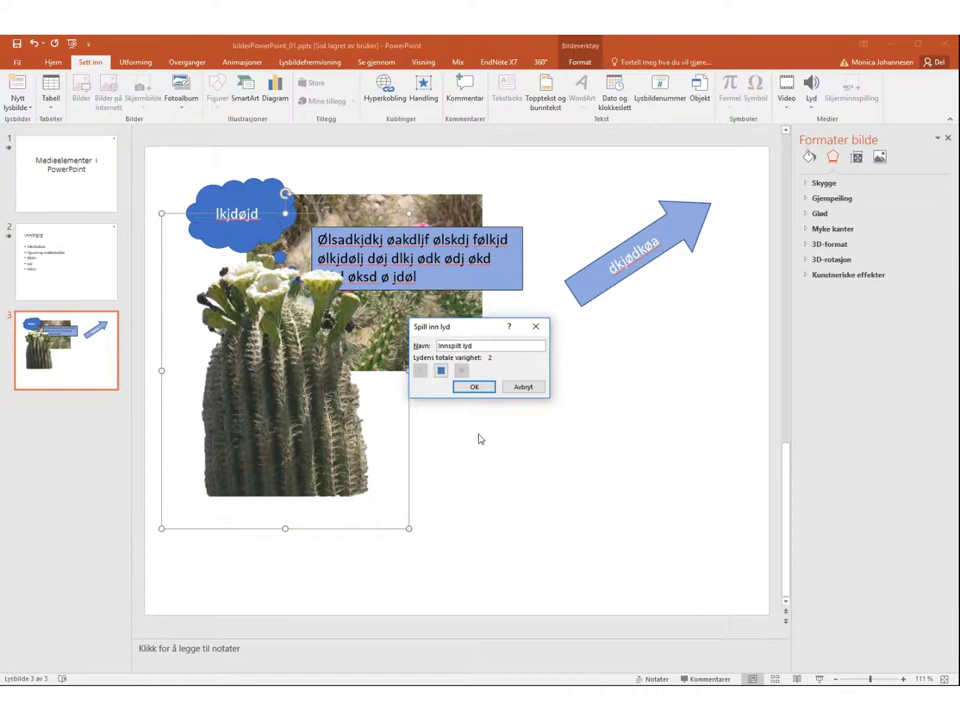
left_click(474, 387)
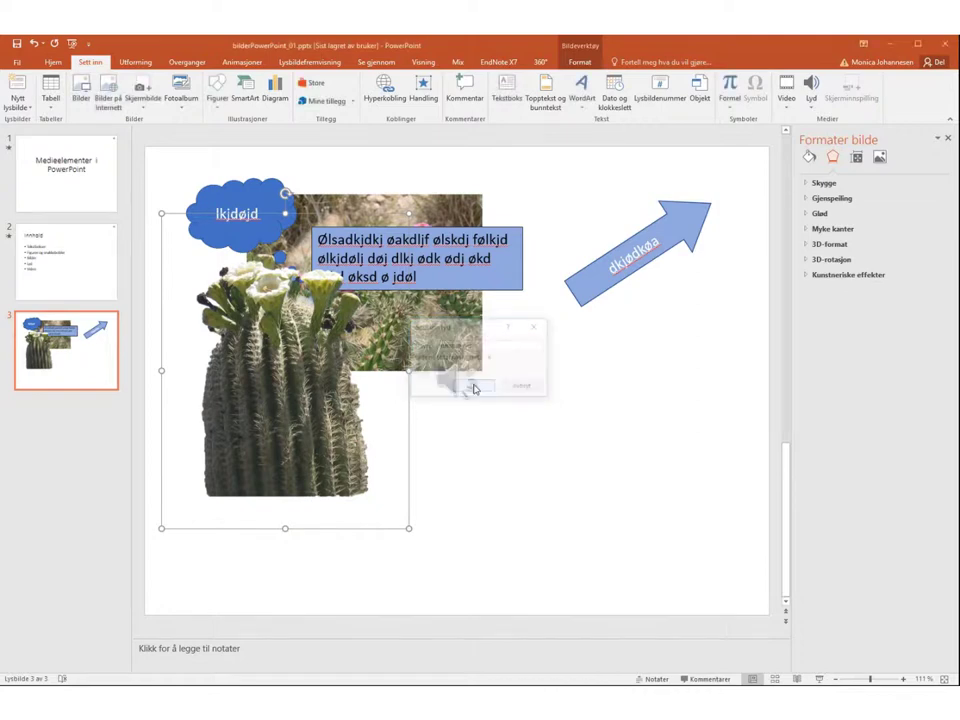
left_click_drag(451, 380, 513, 452)
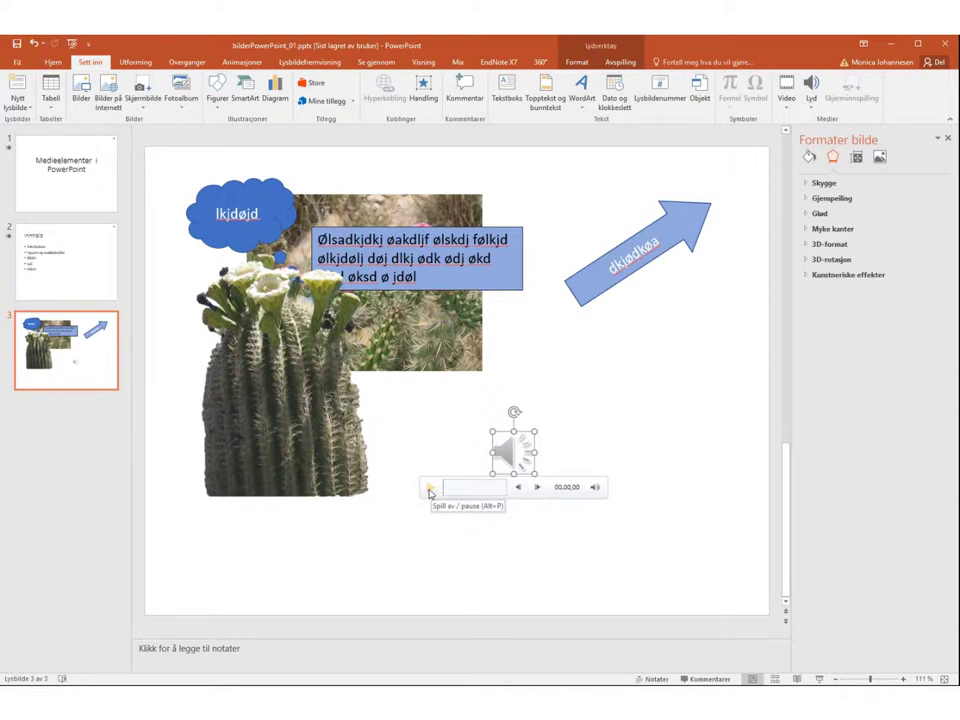
left_click(429, 489)
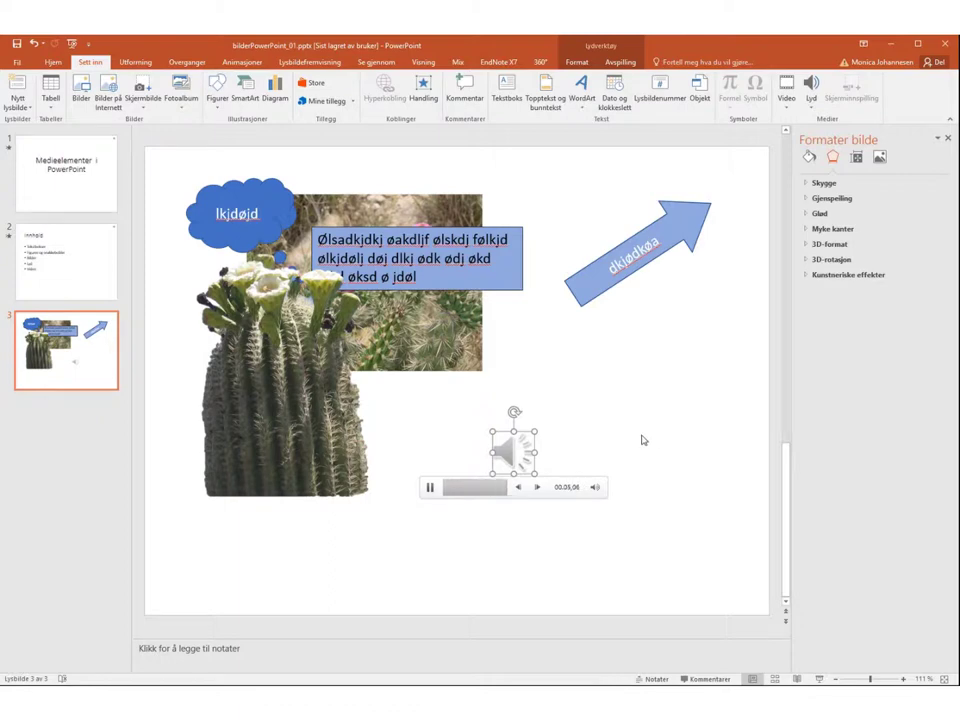
left_click(642, 375)
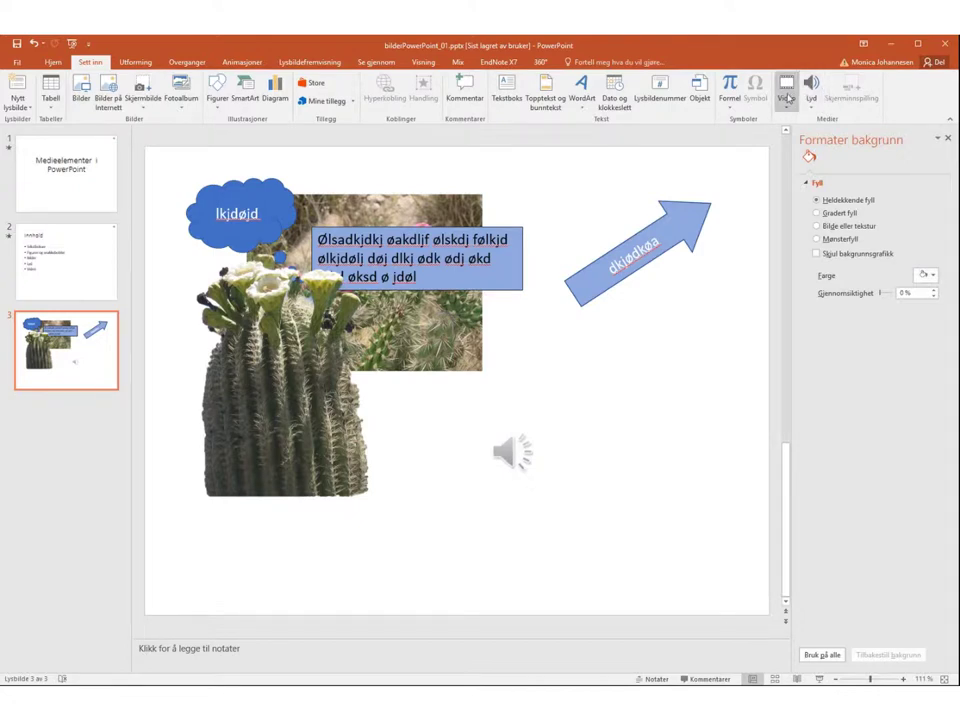
Insert the blomster.mp4 video from this computer onto slide 3
left_click(788, 97)
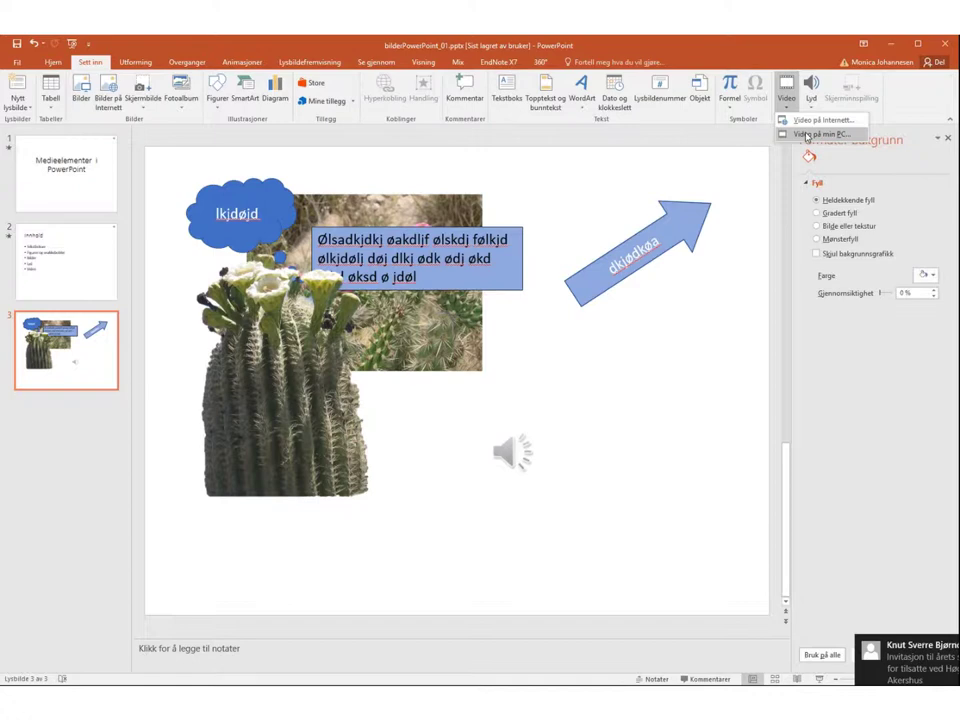
left_click(807, 136)
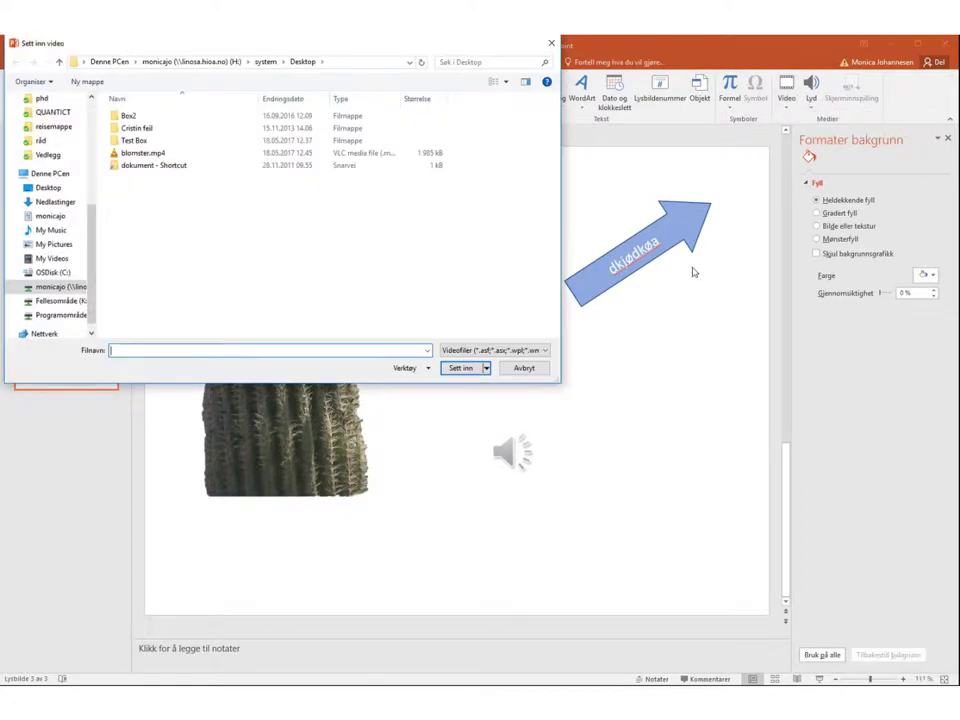
left_click(182, 154)
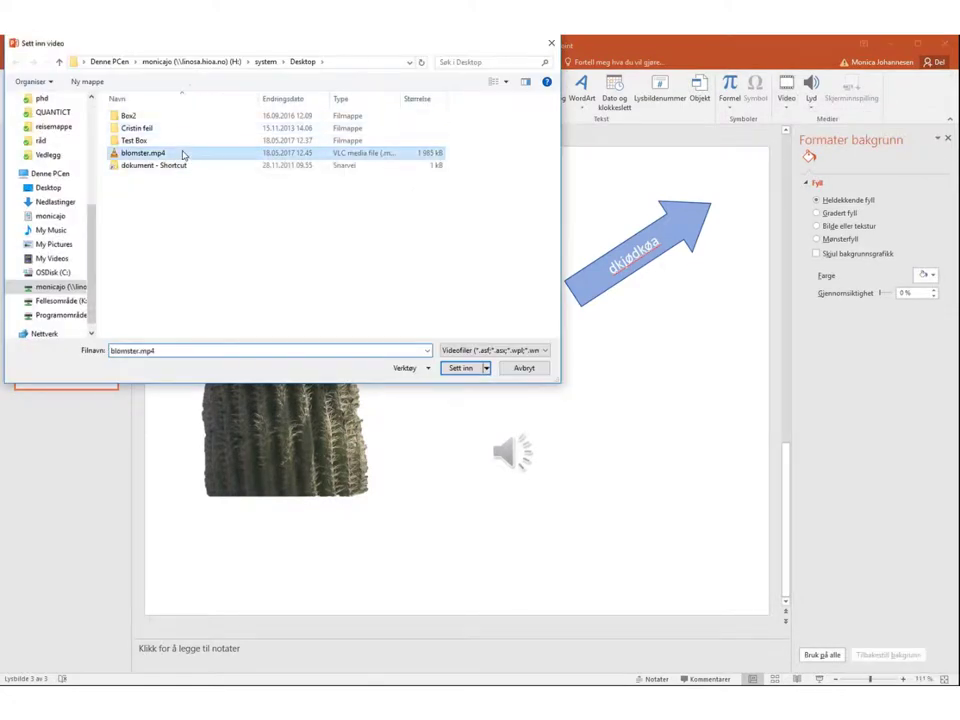
left_click(460, 369)
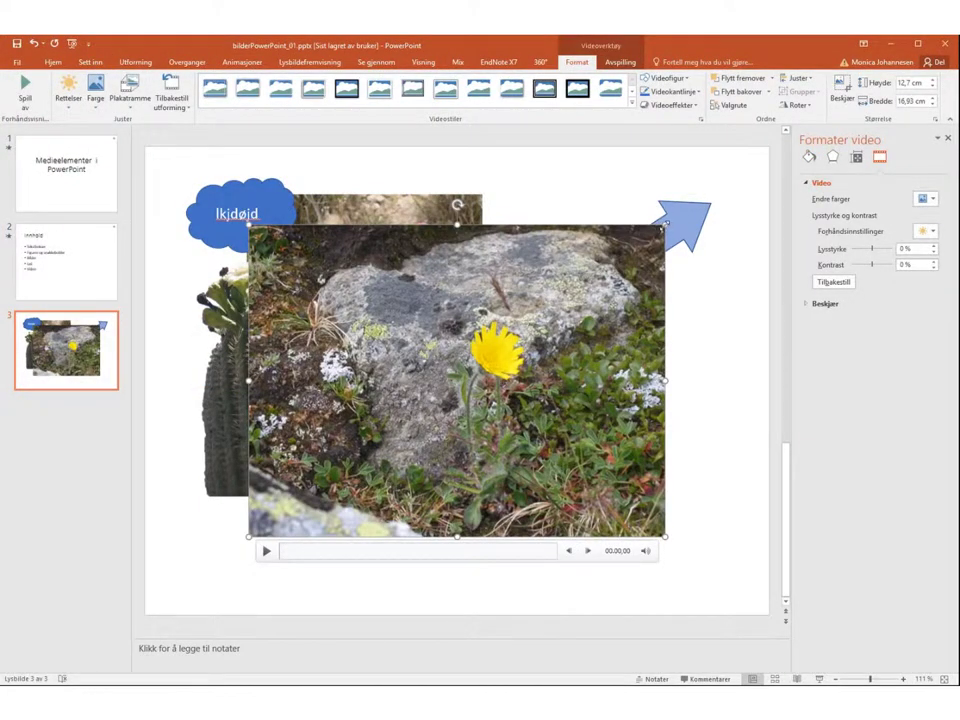
Shrink the video to 5,44 × 7,25 cm and place it lower right beside the speaker icon
left_click_drag(663, 228, 427, 404)
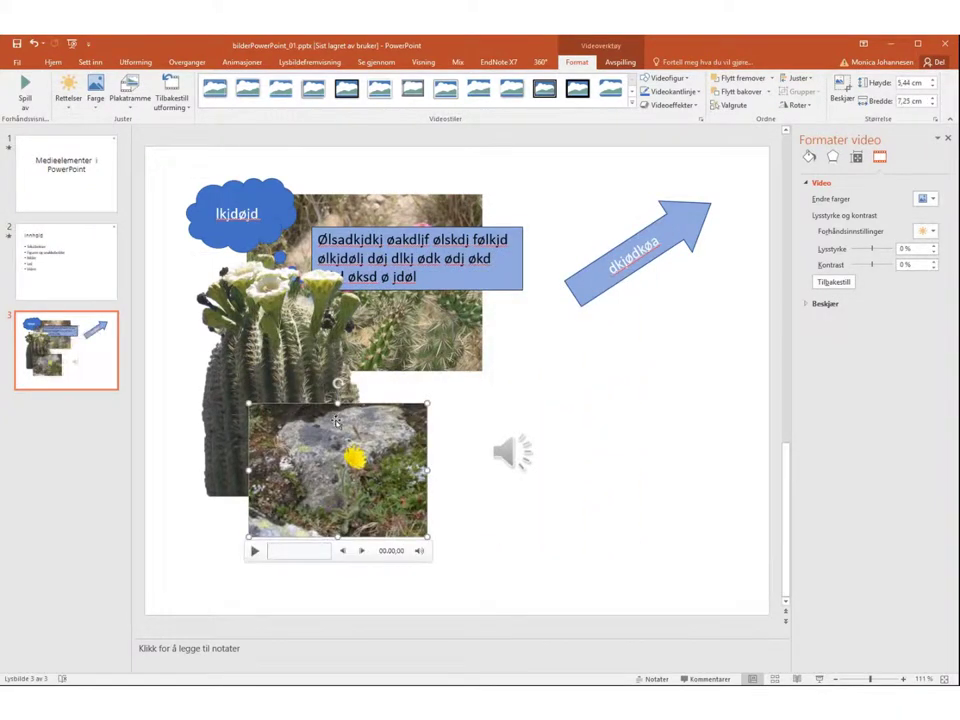
left_click_drag(337, 421, 645, 335)
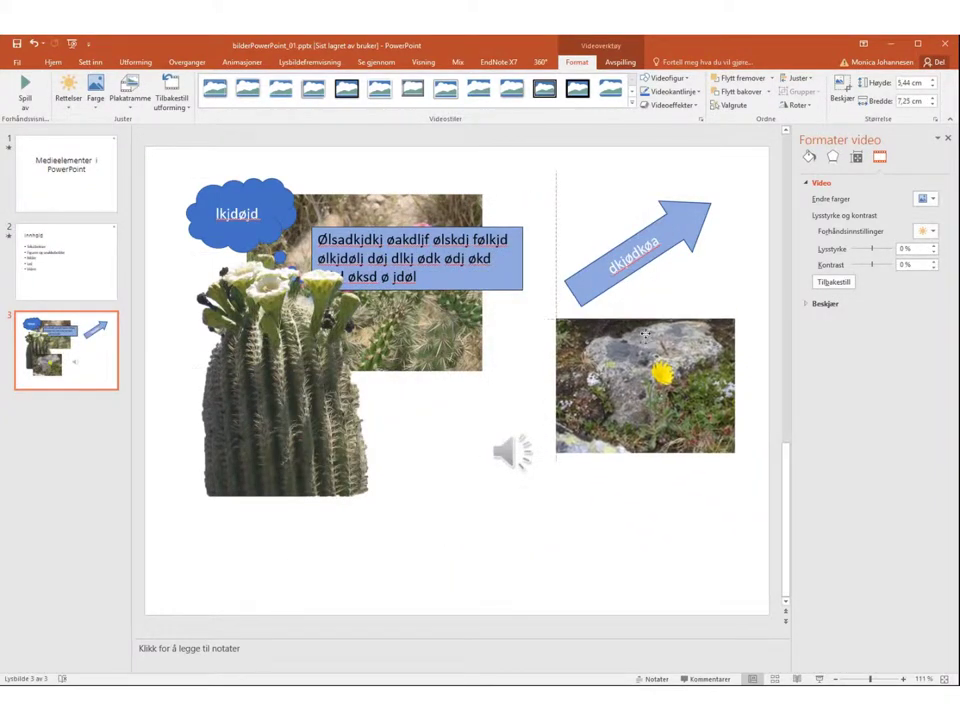
left_click_drag(645, 335, 642, 438)
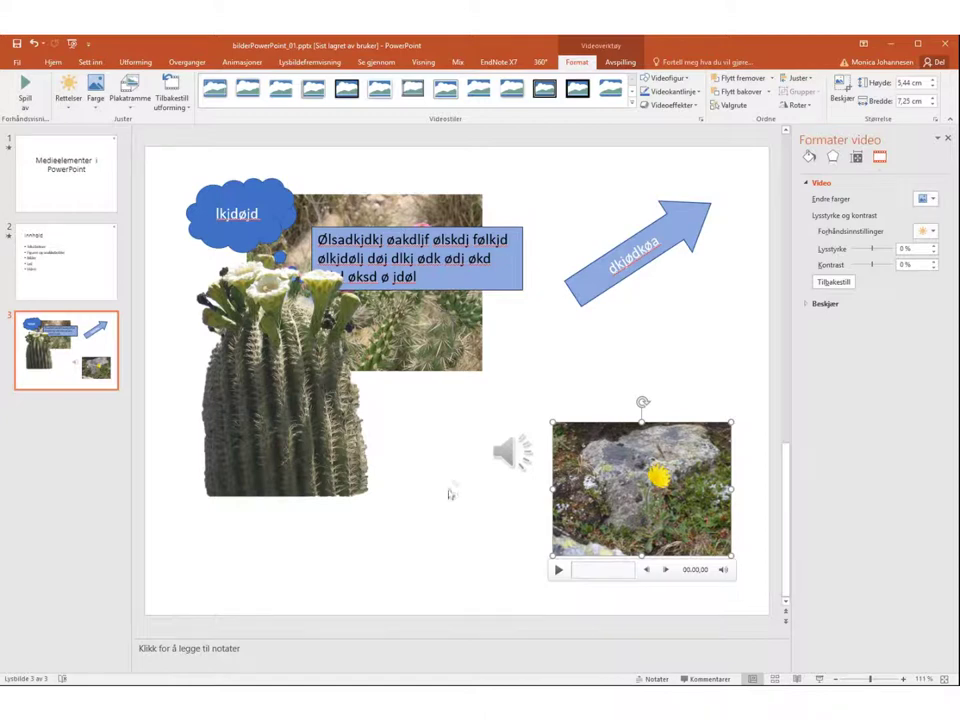
mouse_move(500, 38)
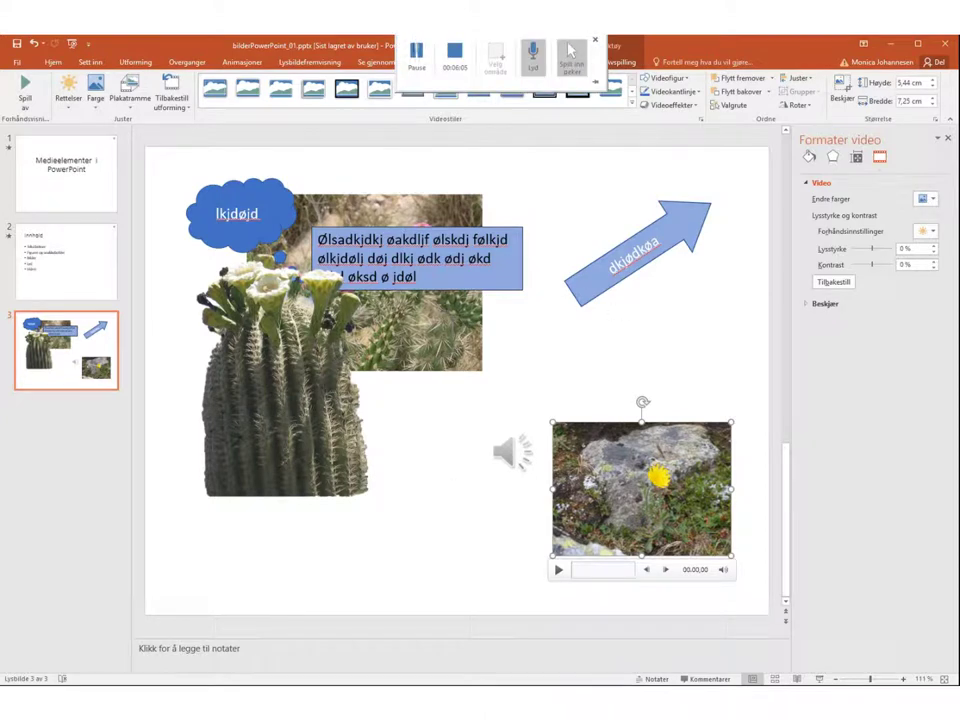